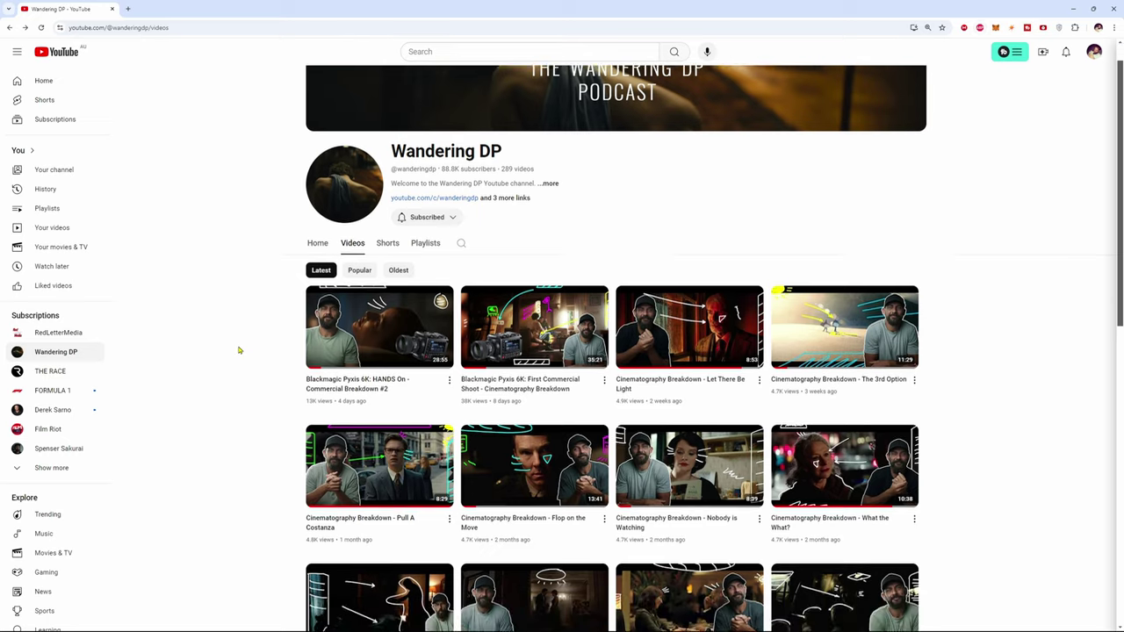
- Scroll down and back up through the Wandering DP channel's Videos grid on YouTube
scroll(239, 351, "down", 2)
scroll(239, 350, "down", 2)
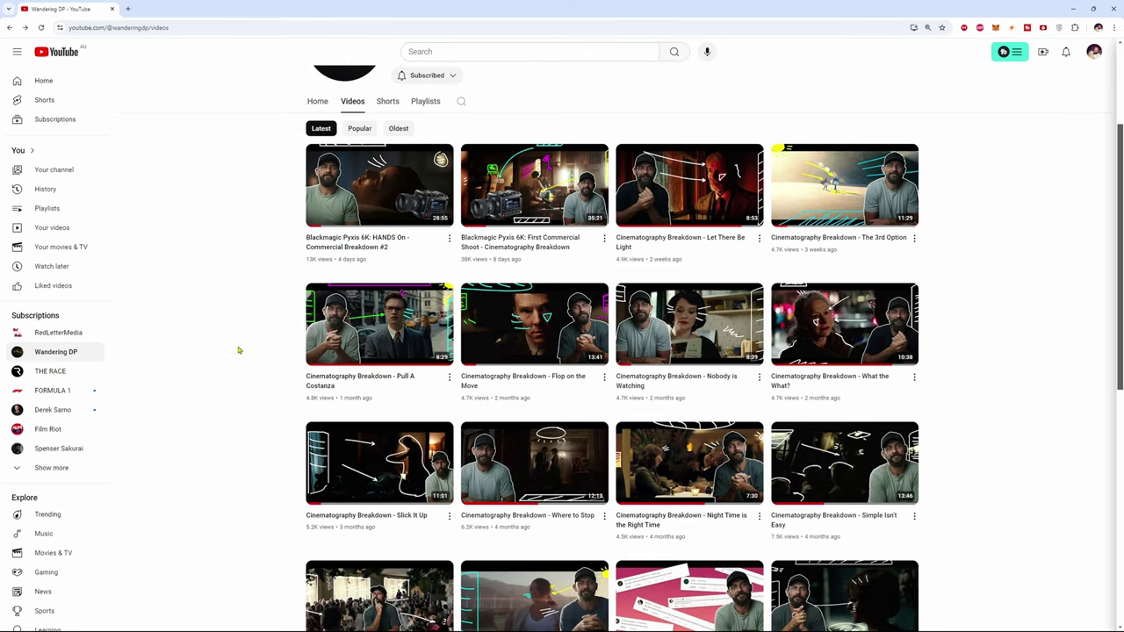
scroll(239, 350, "down", 1)
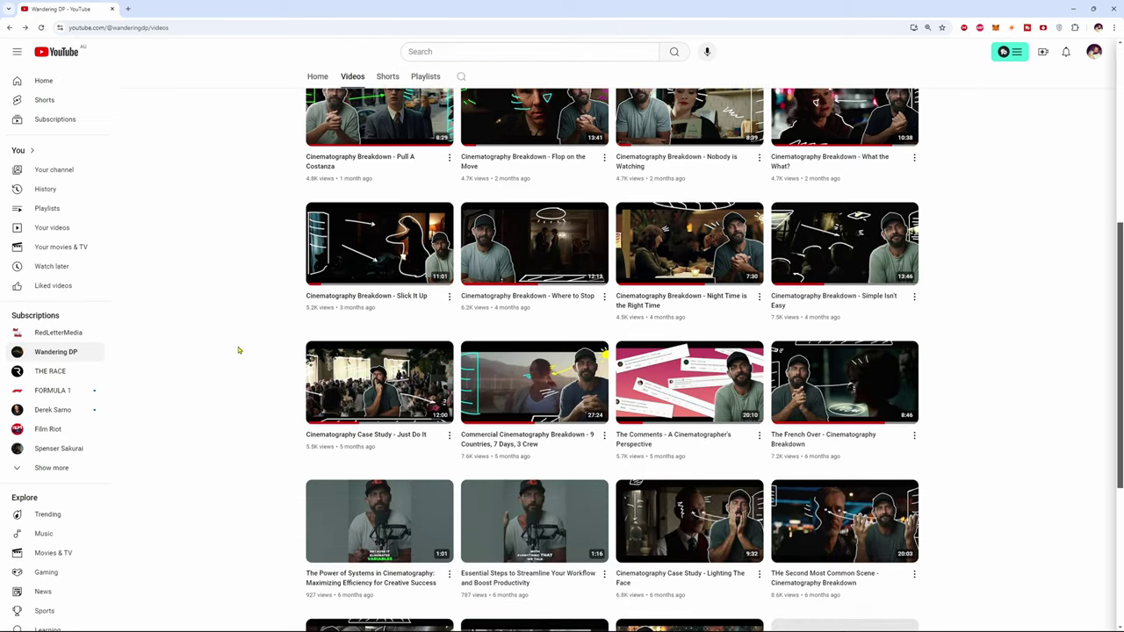
scroll(239, 351, "down", 1)
scroll(239, 351, "down", 1)
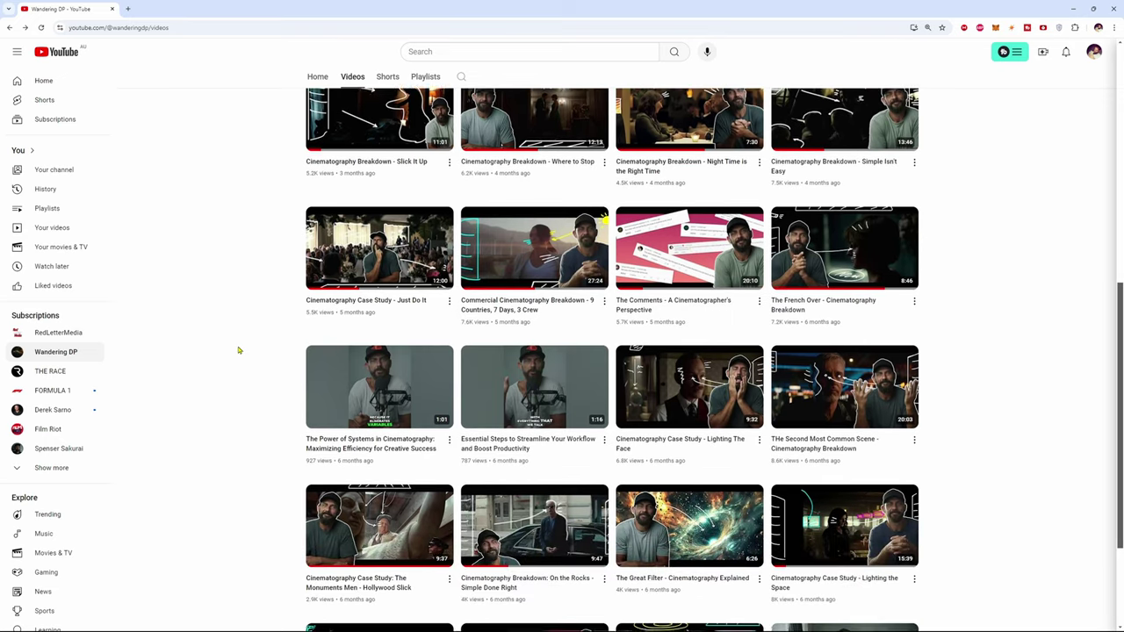
scroll(239, 351, "down", 1)
scroll(239, 349, "up", 5)
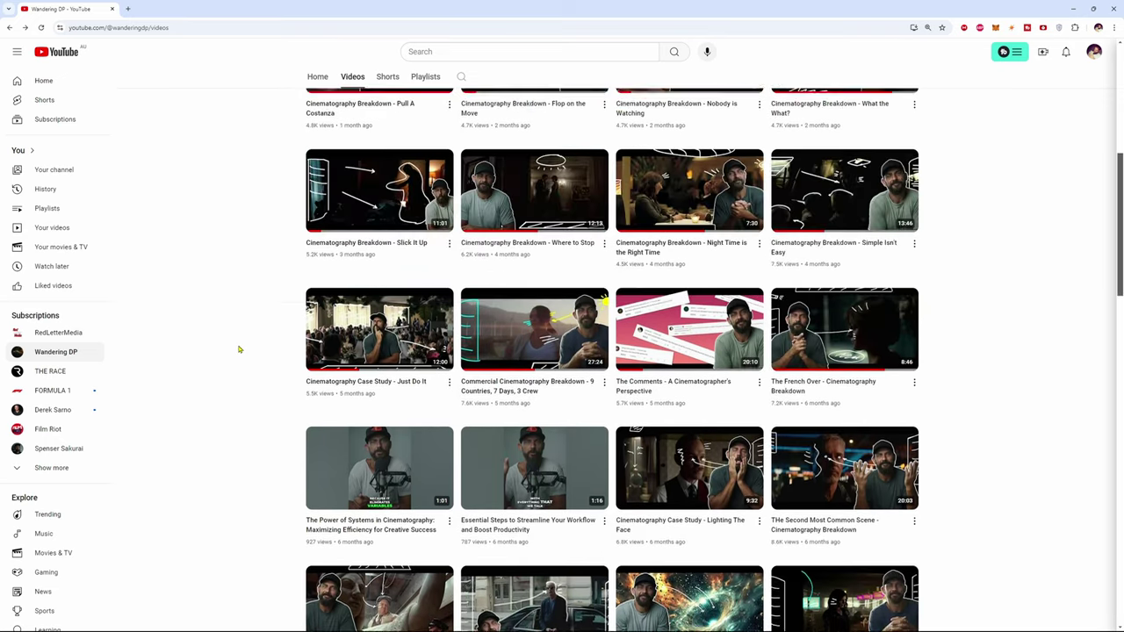
scroll(238, 349, "up", 3)
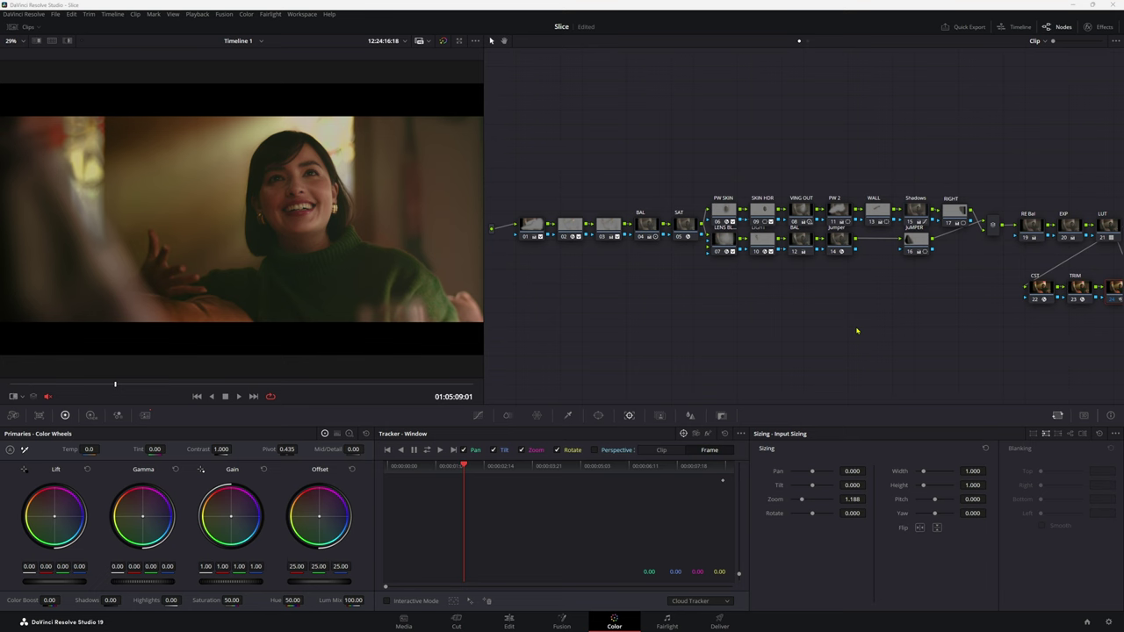
- Save the project and bypass all grade nodes to show the flat, ungraded clip
key("ctrl+s")
key("alt+d")
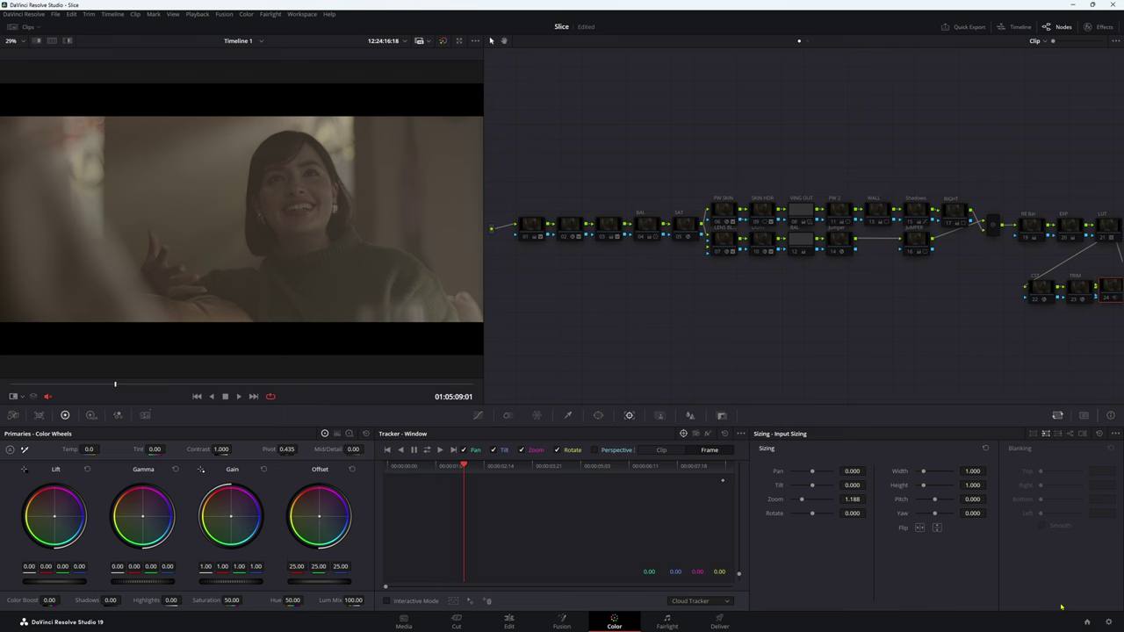
- Show Project Settings' Color Management page, shifting the dialog to uncover the viewer and node graph
left_click(1108, 622)
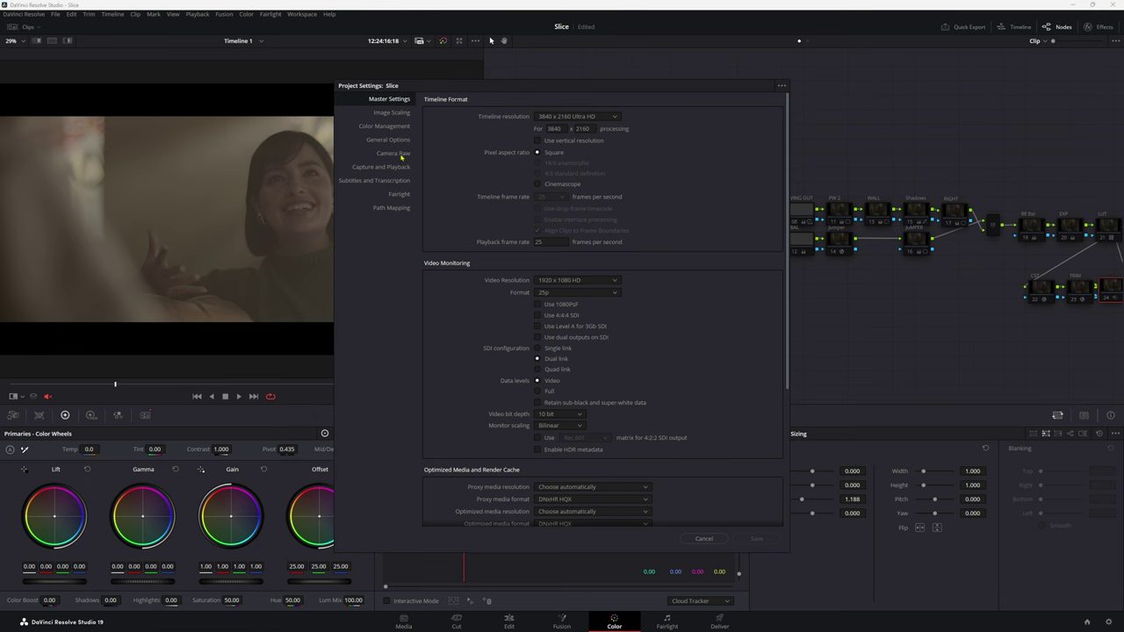
left_click(383, 126)
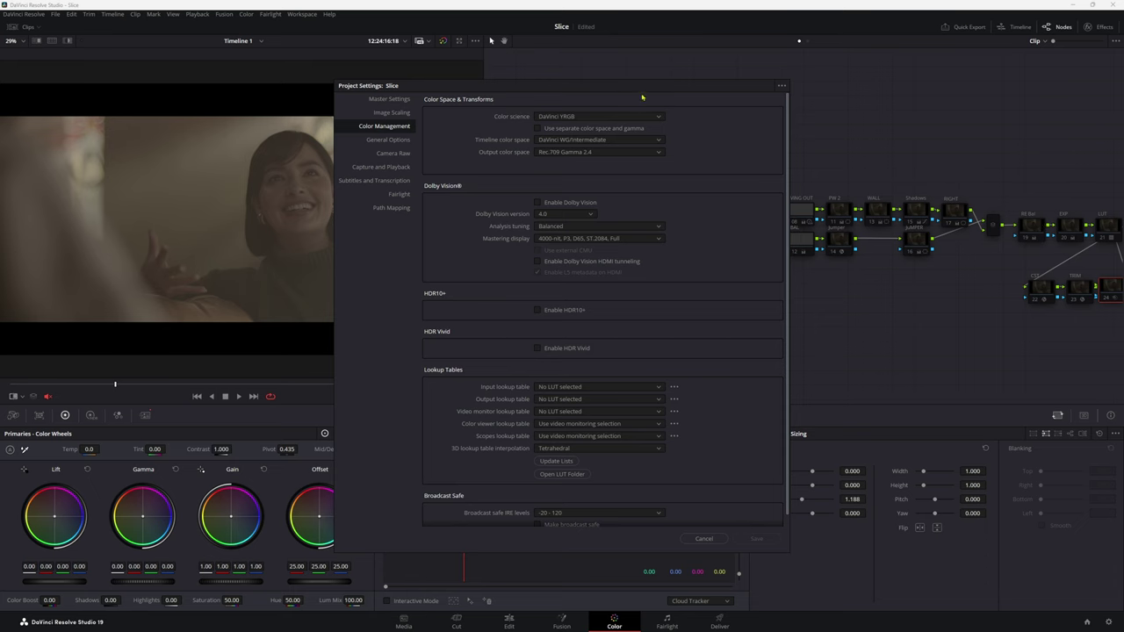
left_click_drag(642, 98, 760, 89)
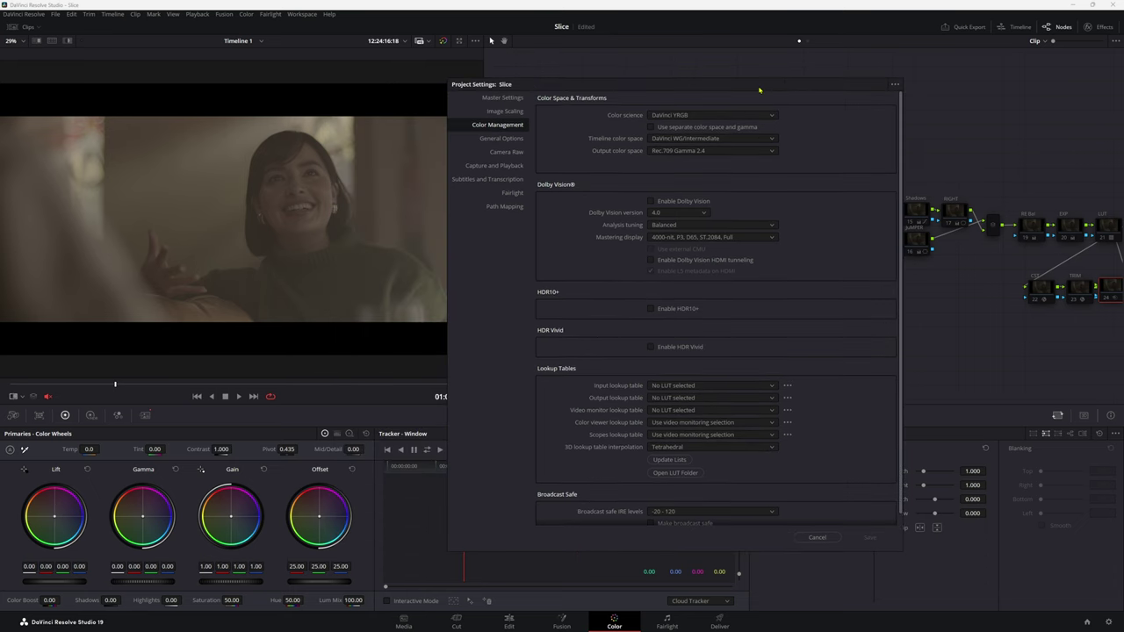
left_click_drag(757, 88, 730, 236)
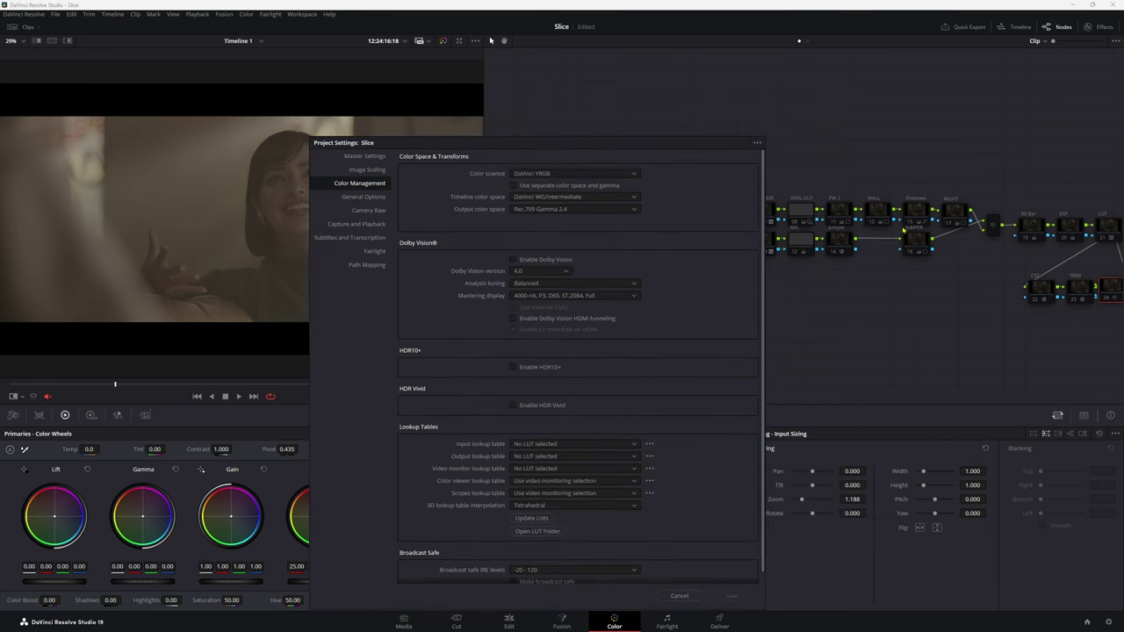
left_click_drag(677, 149, 797, 126)
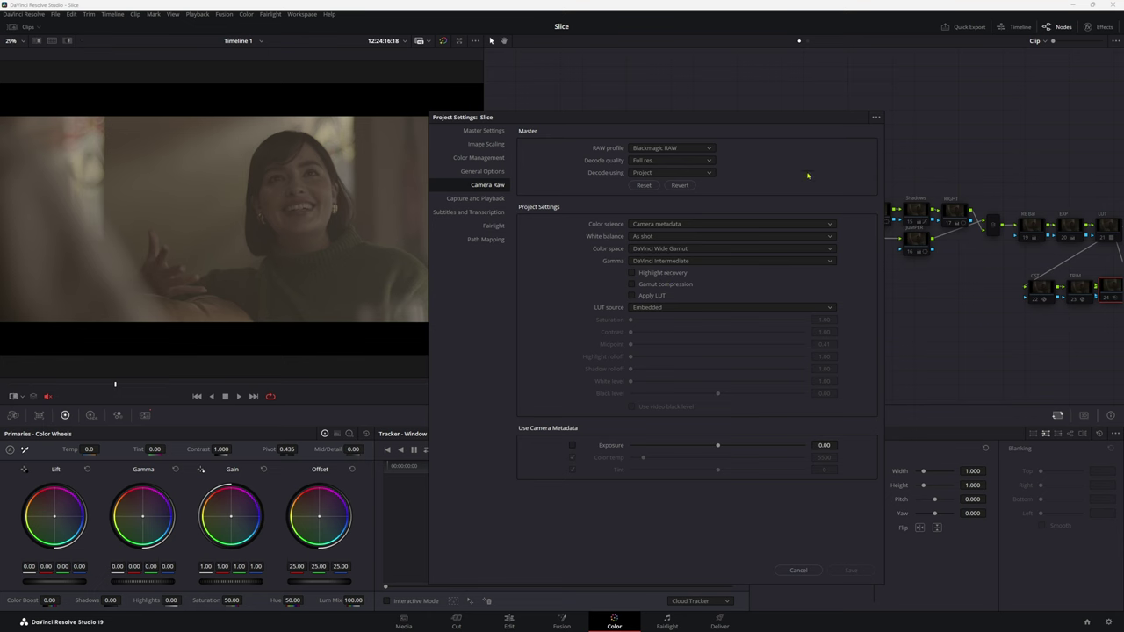
- Cancel Project Settings, pull the CST node below the chain, and inspect its Rec.709 Gamma 2.4 transform
left_click(798, 570)
left_click_drag(485, 181, 372, 180)
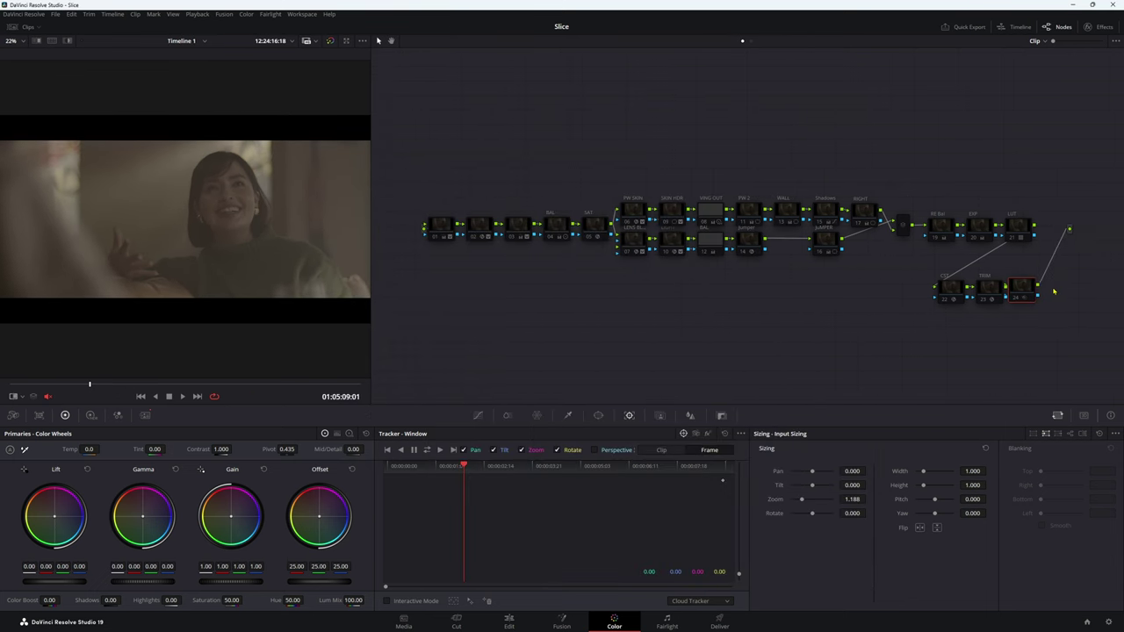
left_click_drag(956, 294, 663, 358)
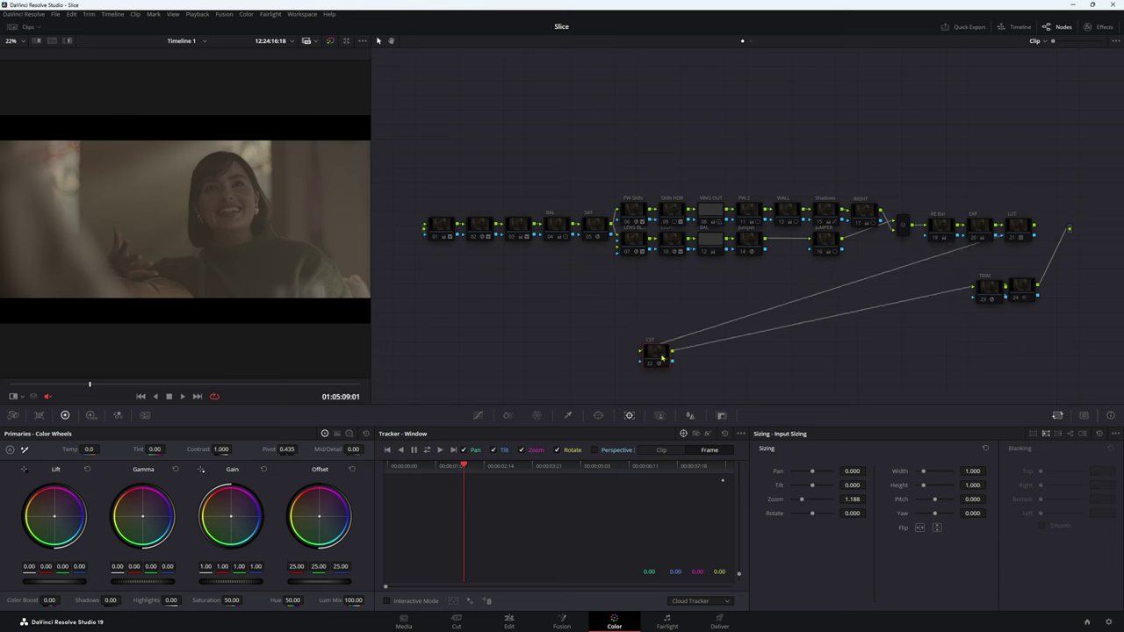
left_click(1098, 26)
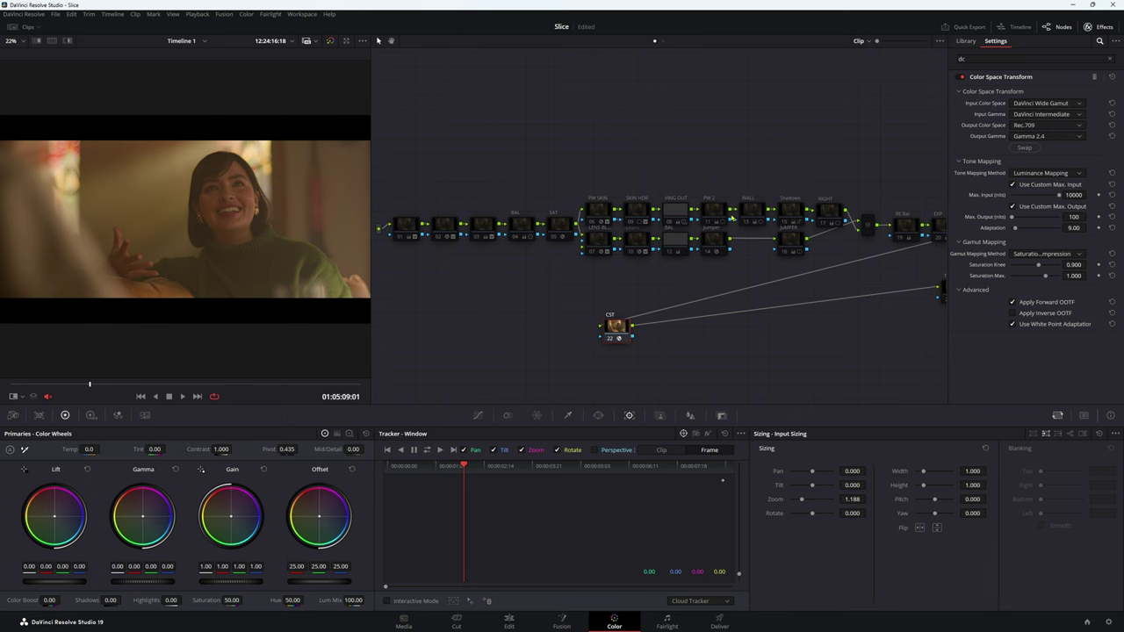
key("ctrl+z")
left_click(1098, 26)
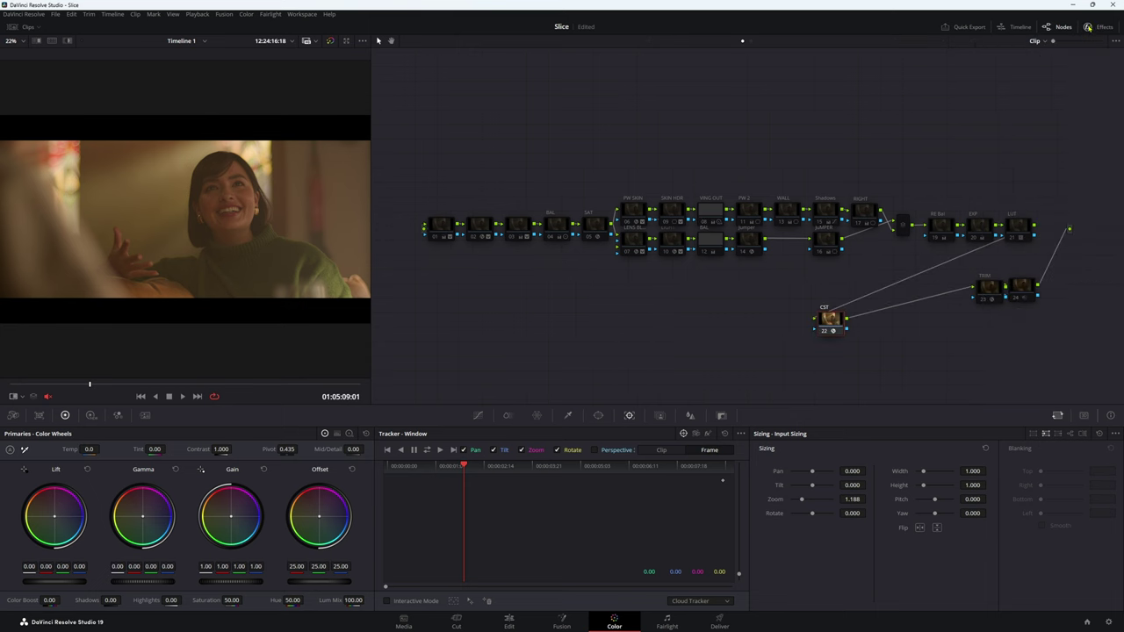
- Park the CST node above the LUT node, then undo a trial move of the LUT node
key("ctrl+z")
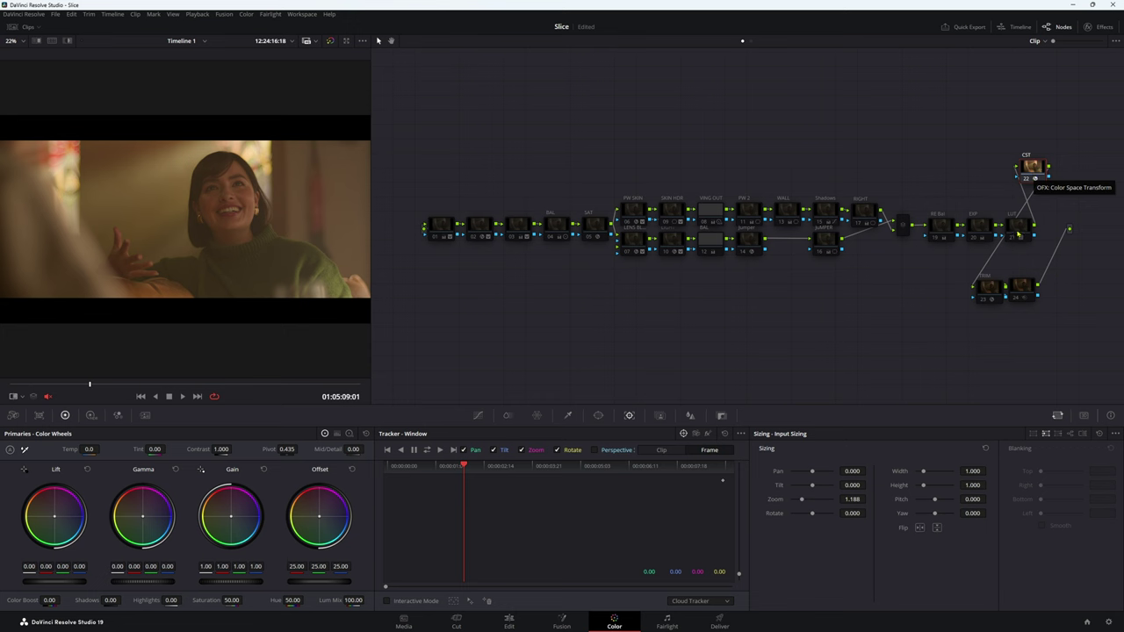
left_click_drag(1018, 234, 915, 294)
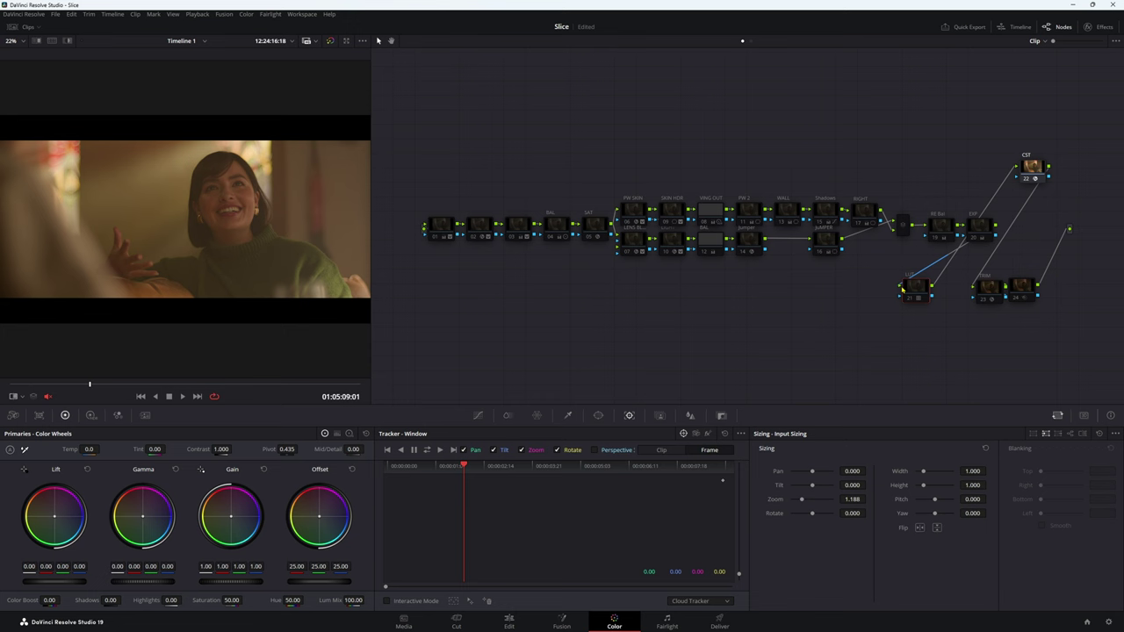
key("ctrl+z")
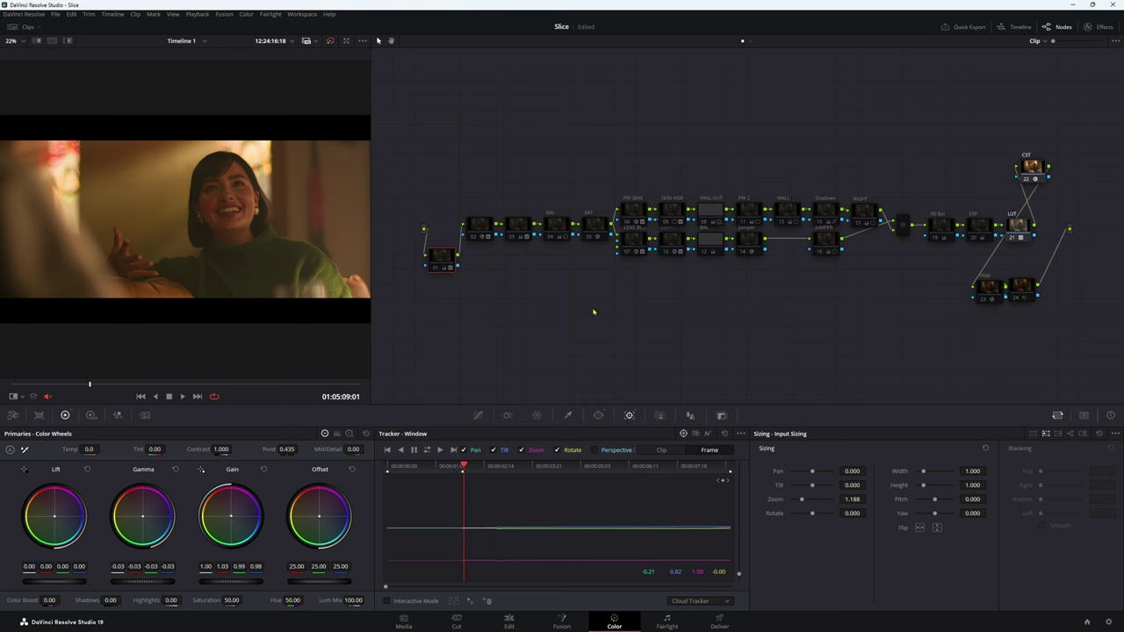
- Enlarge the viewer and toggle the BAL node off and on to compare
left_click_drag(558, 227, 559, 242)
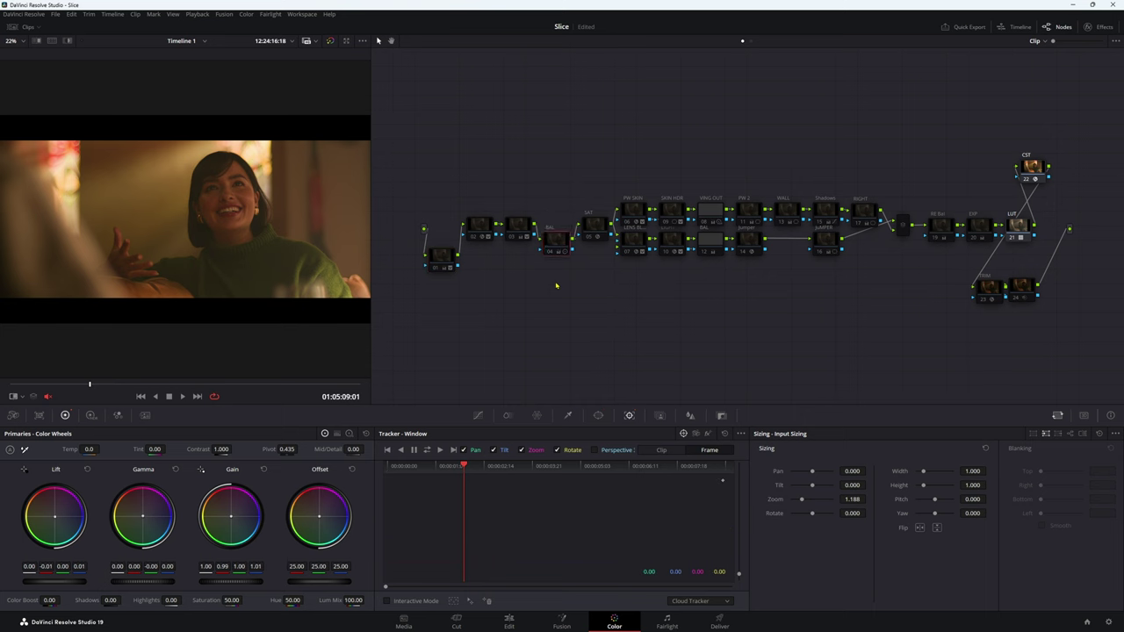
left_click_drag(369, 208, 628, 211)
key("ctrl+d")
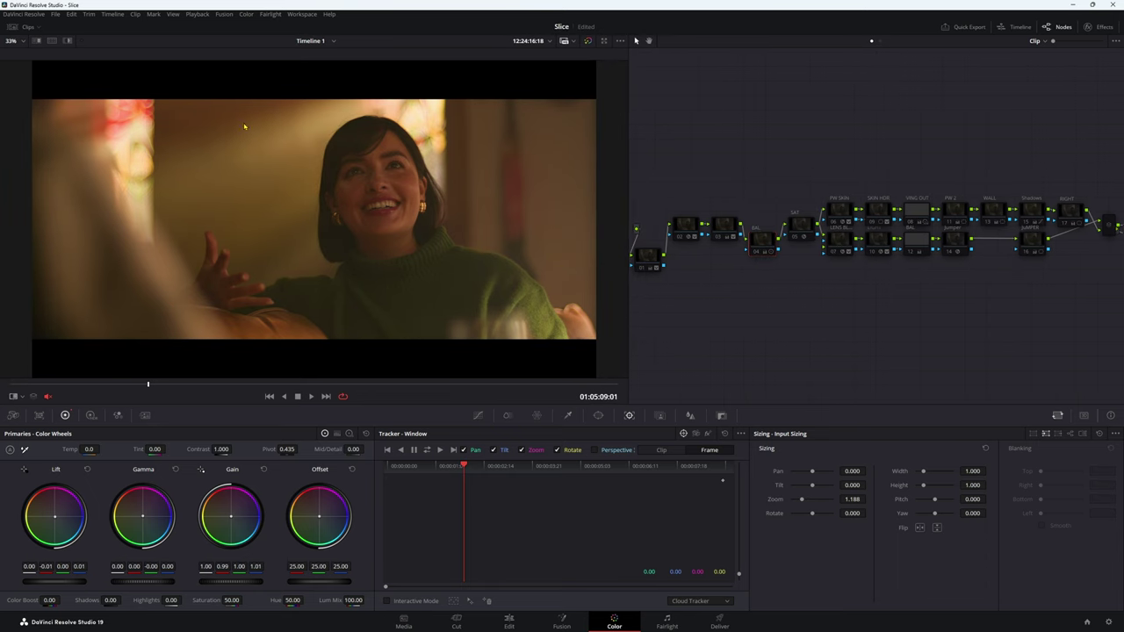
key("ctrl+d")
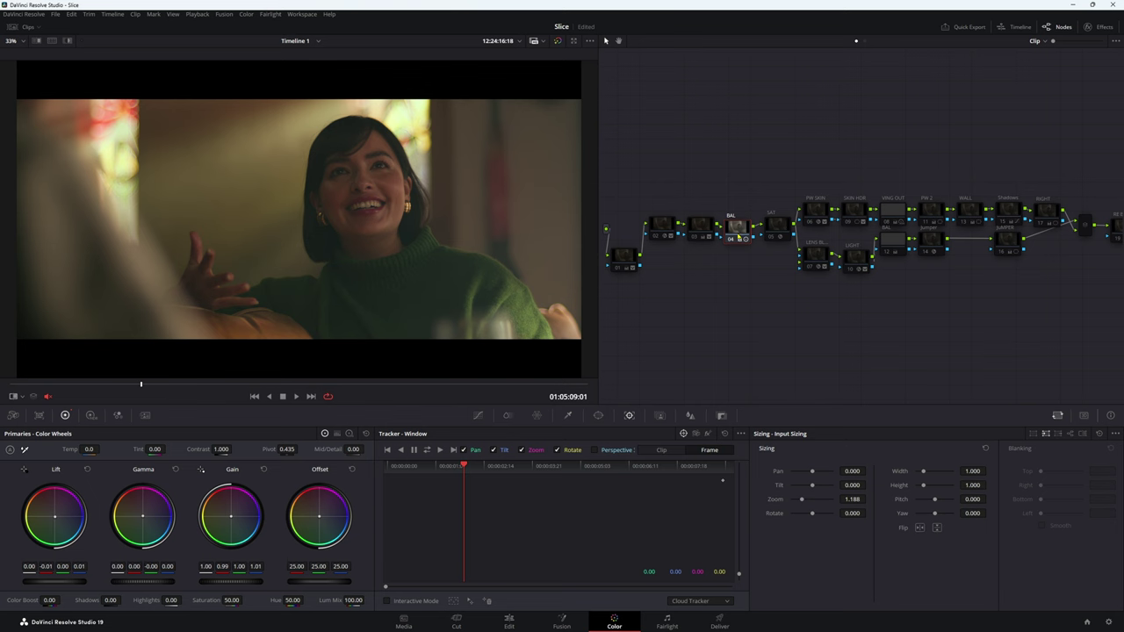
- Disable node 03 (highlights -100) and node 02, then toggle node 01 to compare
left_click(702, 231)
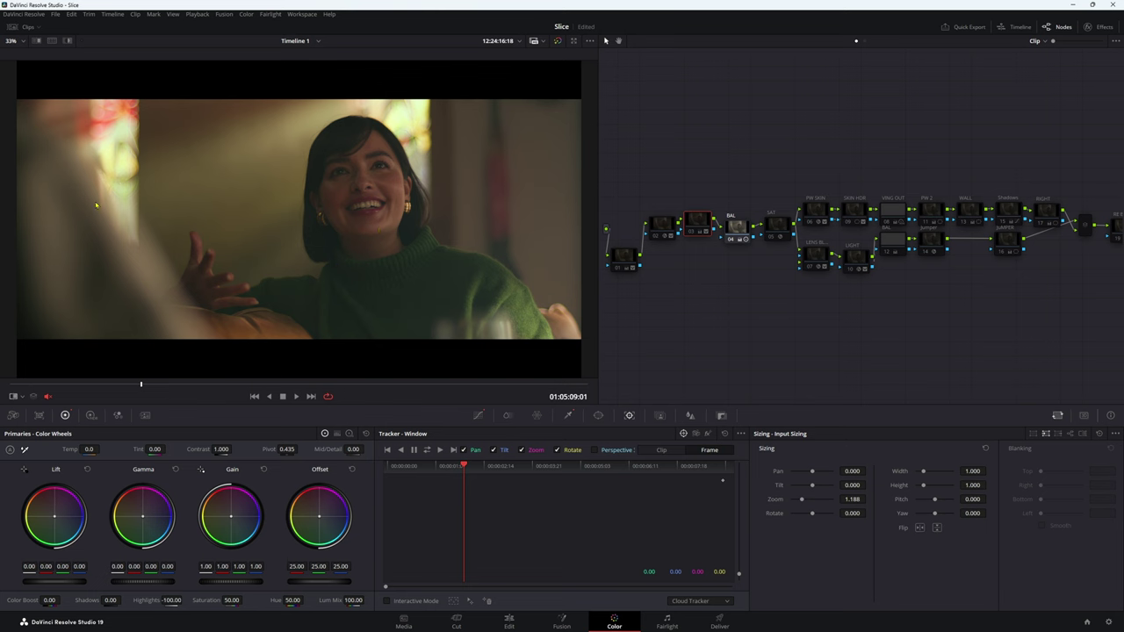
key("ctrl+d")
left_click(663, 226)
key("ctrl+d")
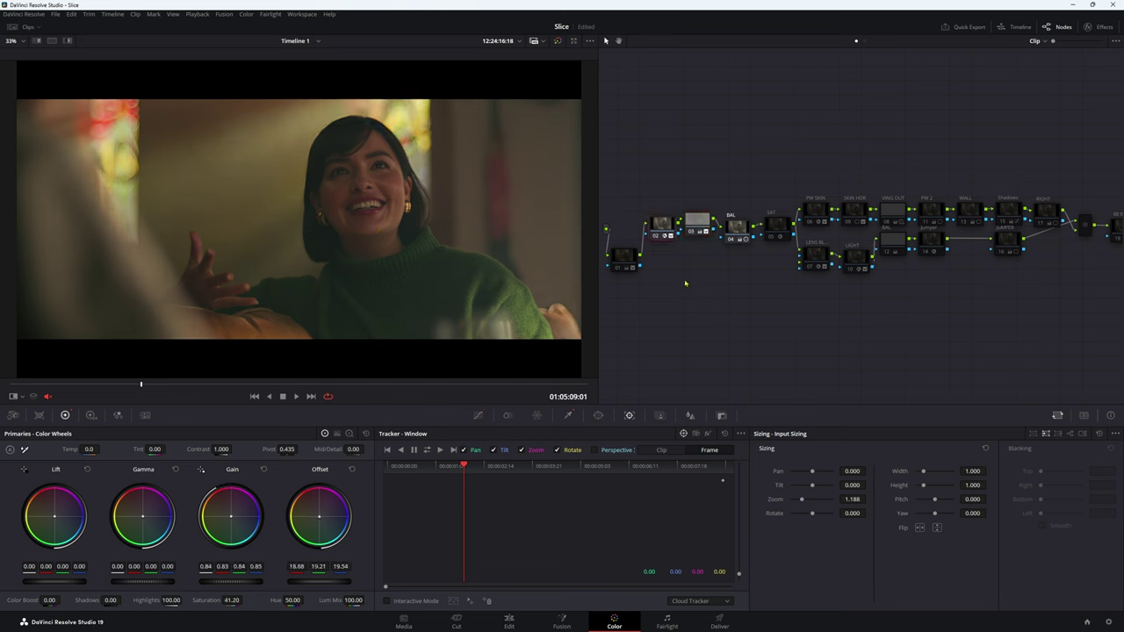
key("shift+semicolon")
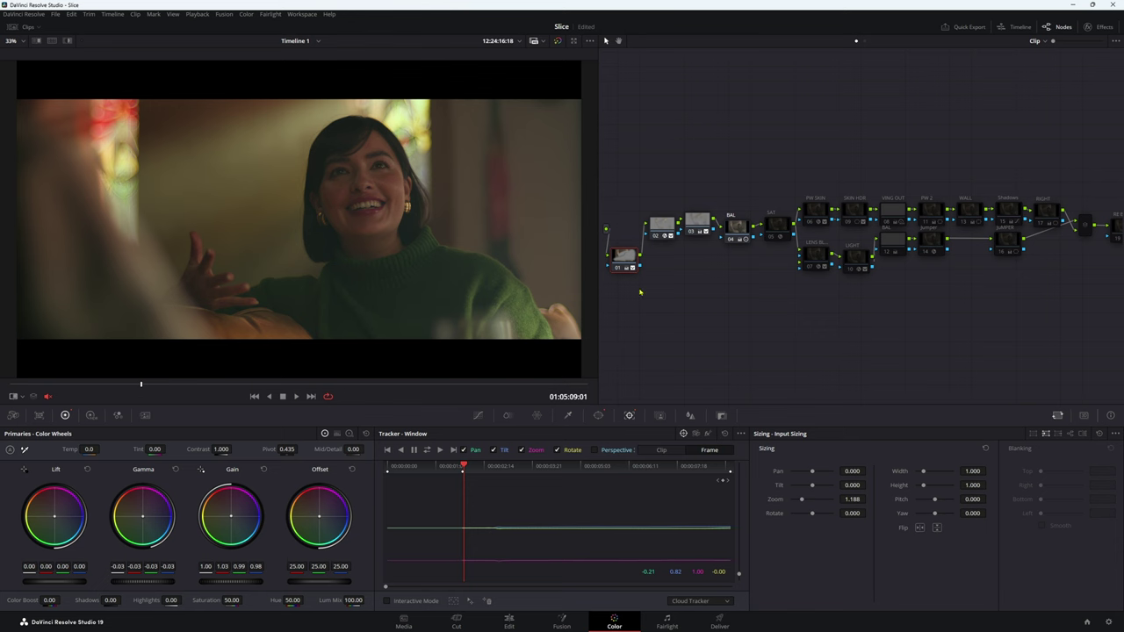
left_click_drag(622, 258, 627, 254)
key("ctrl+d")
key("ctrl+d")
key("ctrl+d")
key("ctrl+d")
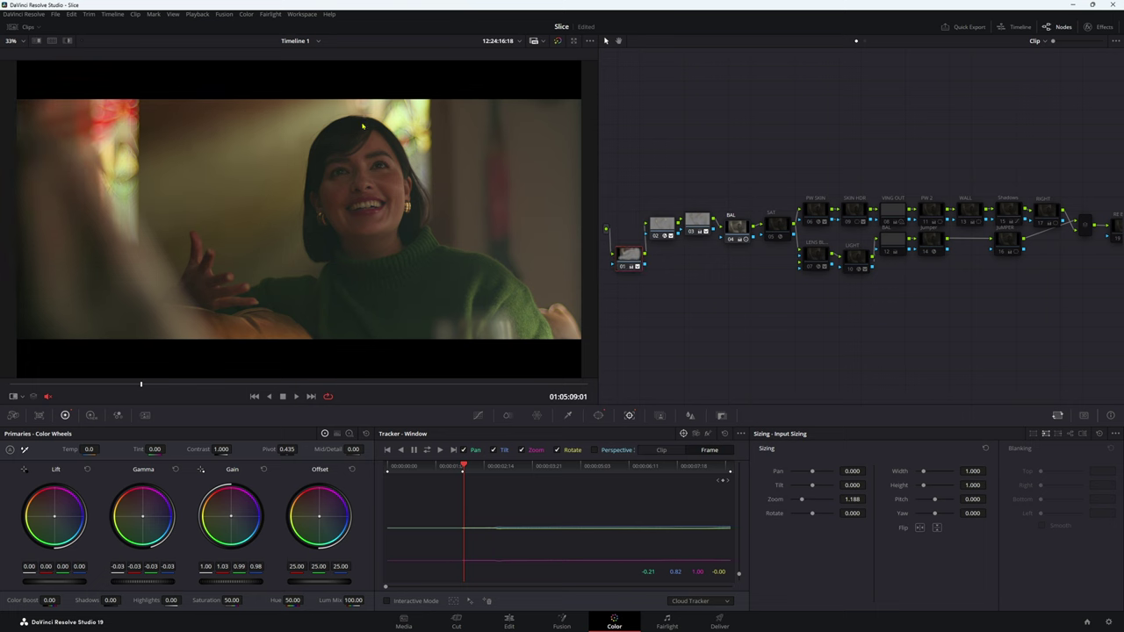
- Compare with a split-screen wipe, select the SAT node, and widen the node graph
left_click(36, 41)
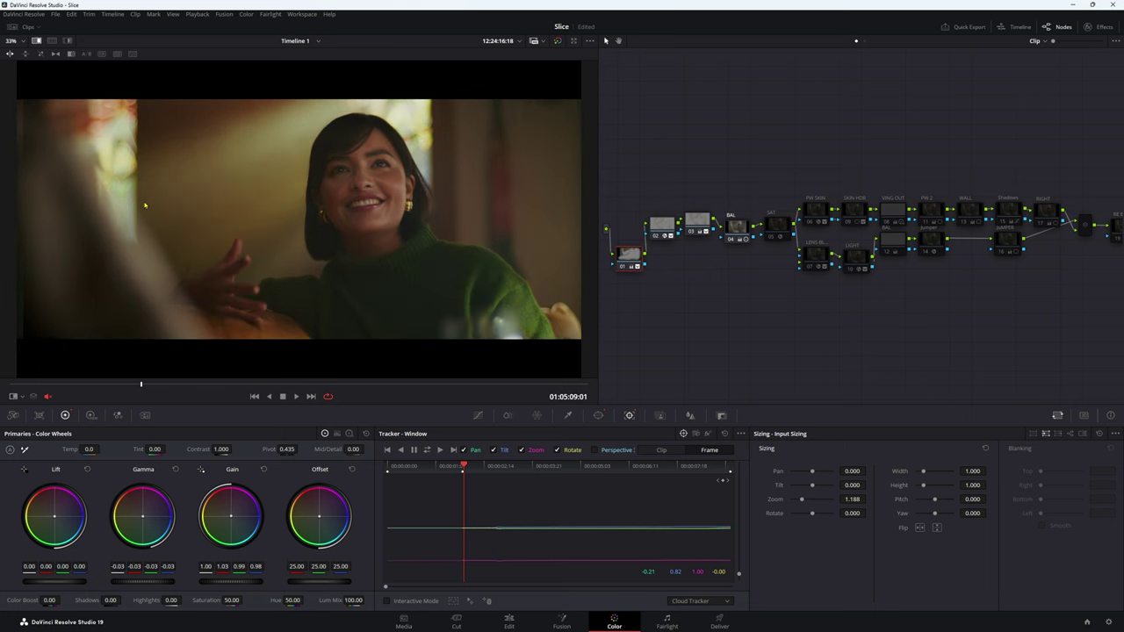
left_click_drag(144, 210, 531, 231)
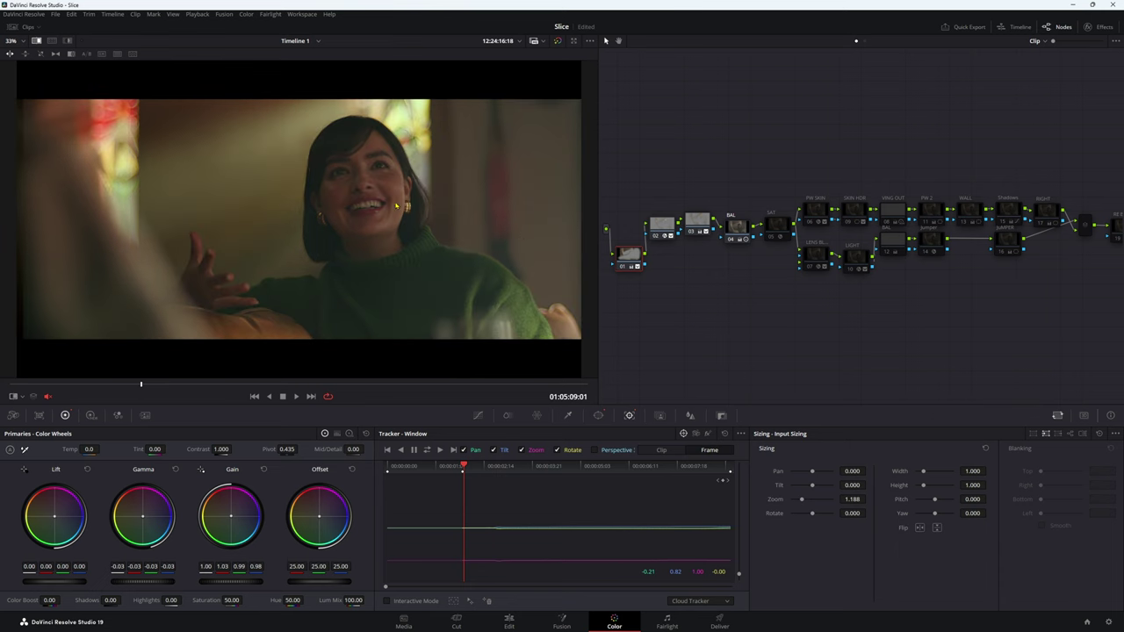
left_click(780, 228)
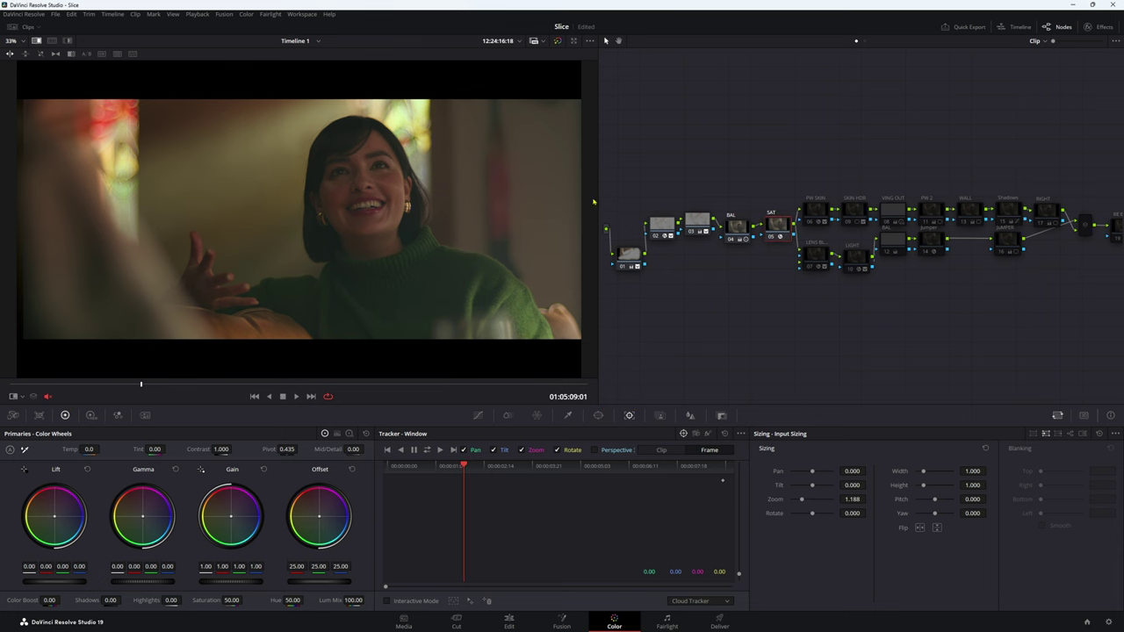
left_click_drag(593, 202, 420, 204)
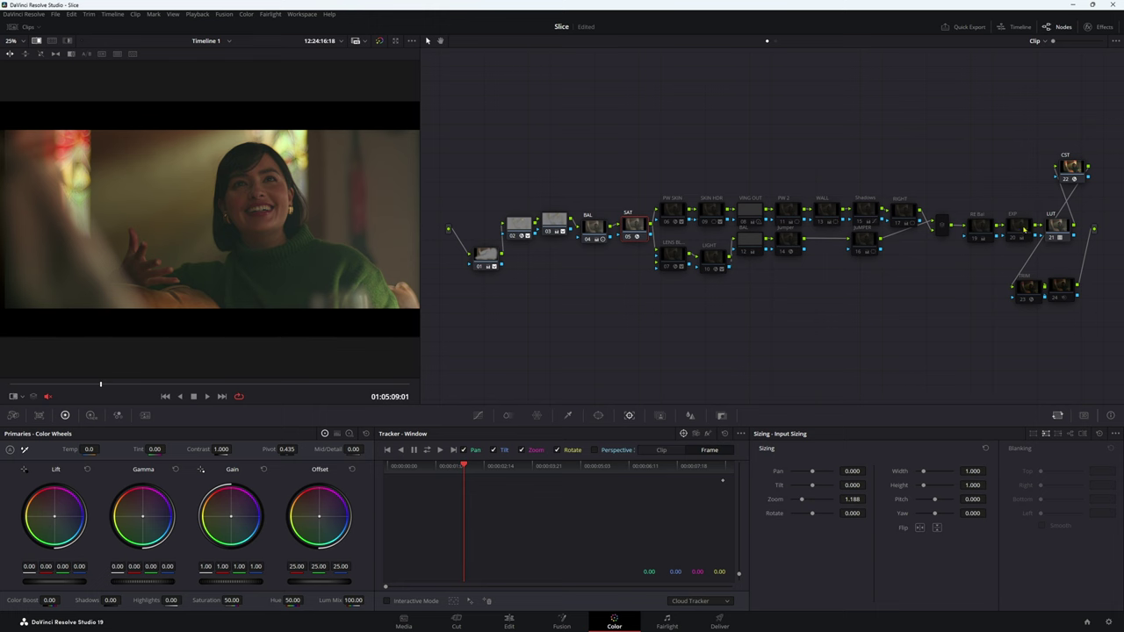
- Pull the EXP node below the main row, inspect IE Bal, and re-enable the Shadows node
left_click_drag(1024, 231, 941, 292)
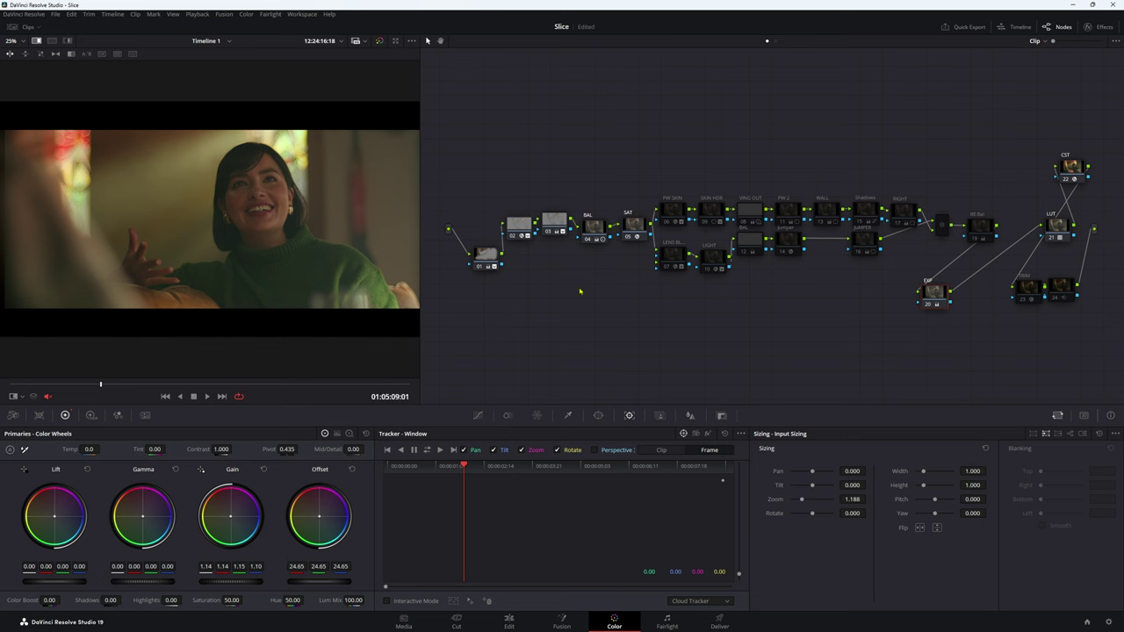
left_click(981, 227)
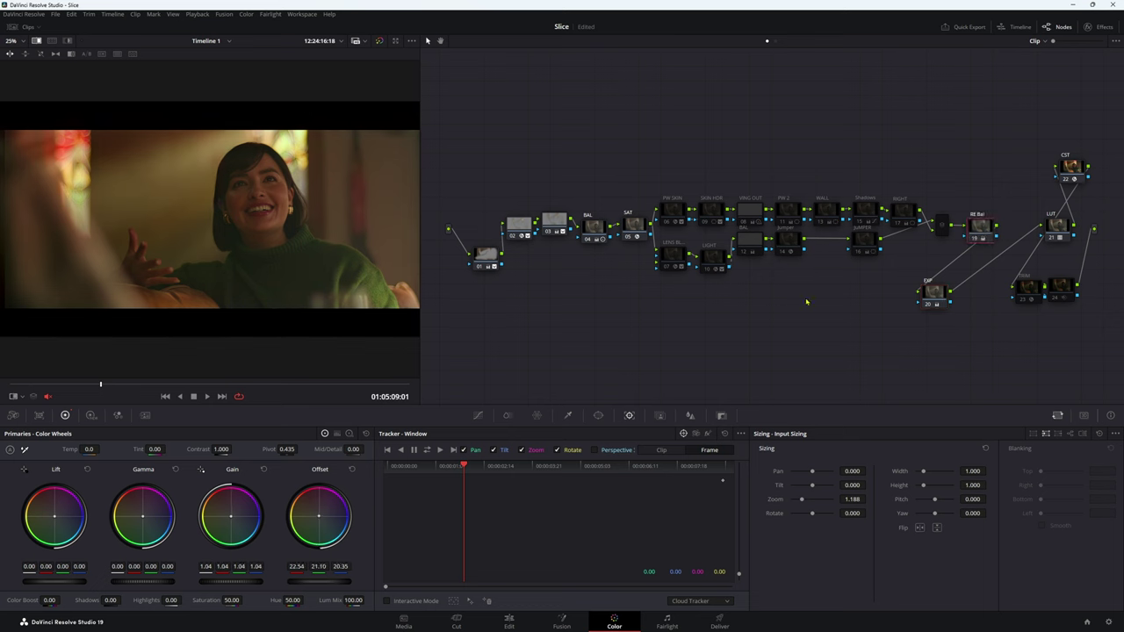
left_click(872, 216)
key("ctrl+d")
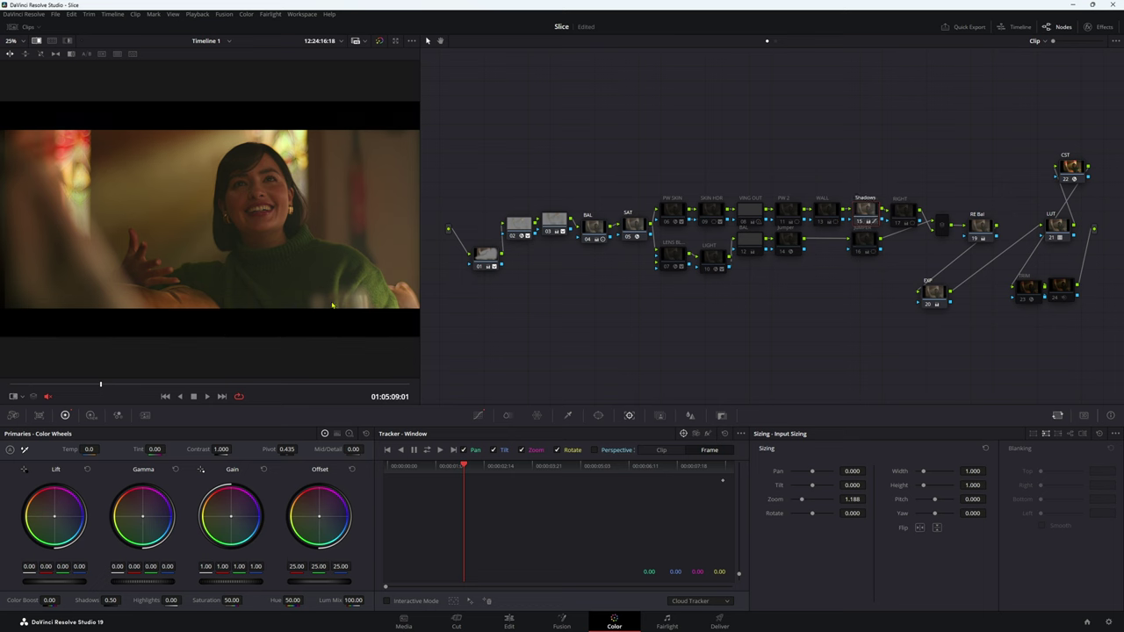
- Show the custom curves and toggle the Shadows node off and on to compare
left_click(480, 413)
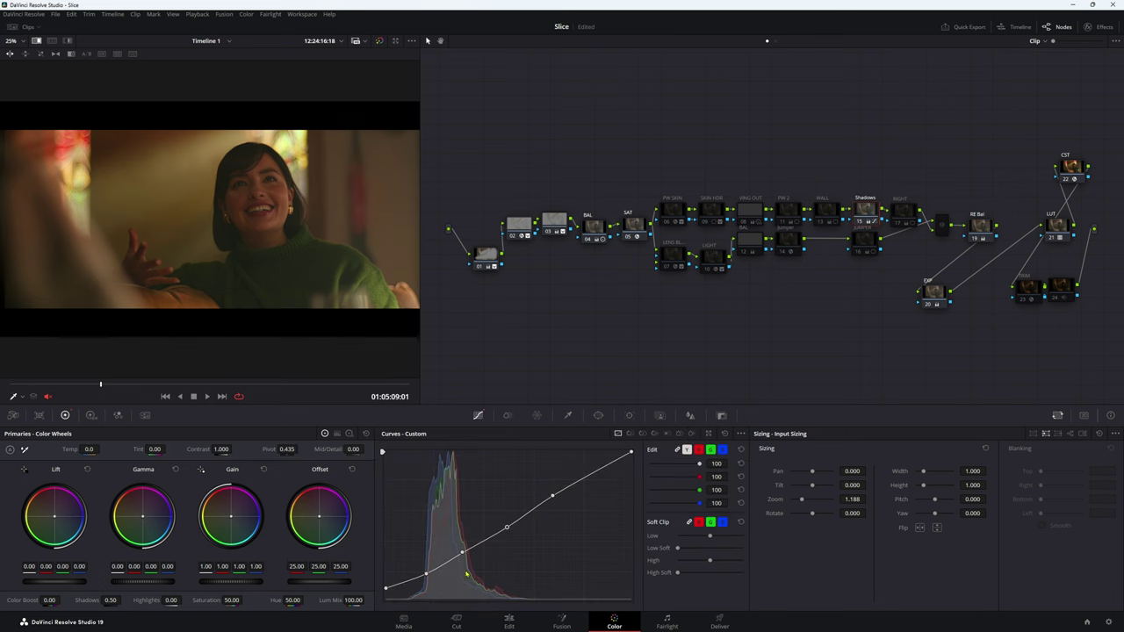
key("ctrl+d")
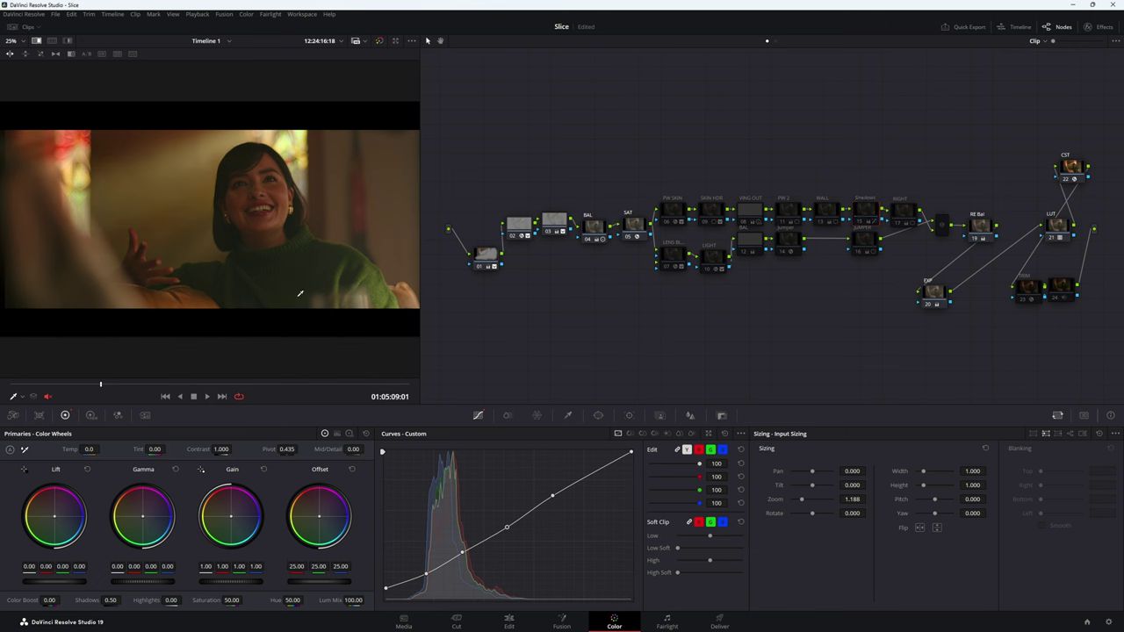
key("ctrl+d")
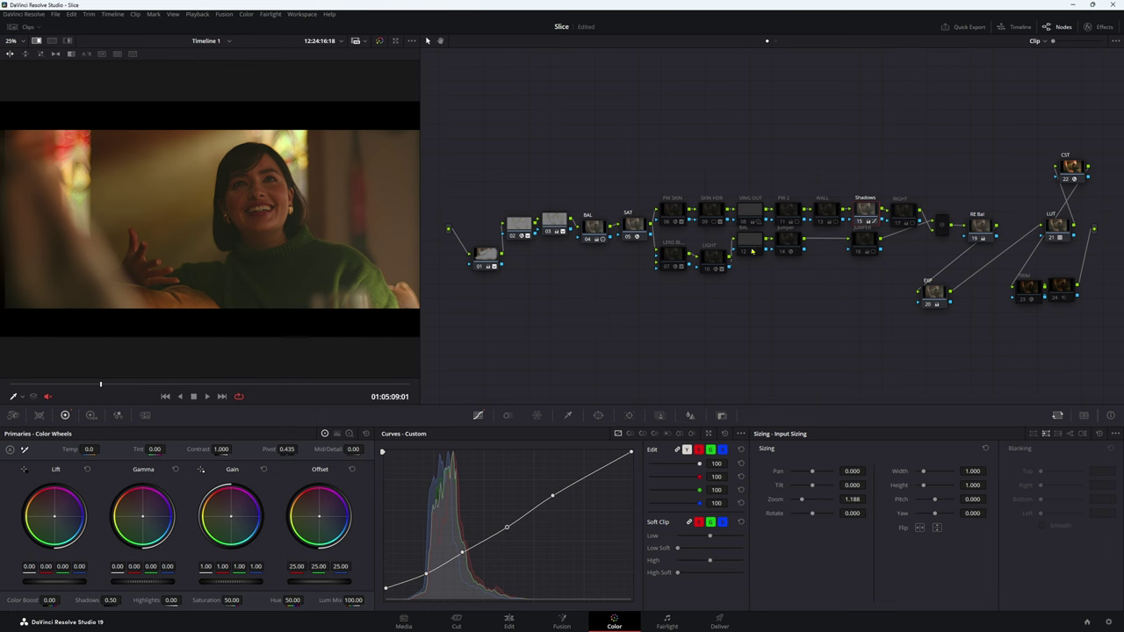
- Move the BAL and lens nodes below the main row, save, and wire LIGHT between them
left_click_drag(752, 252, 758, 297)
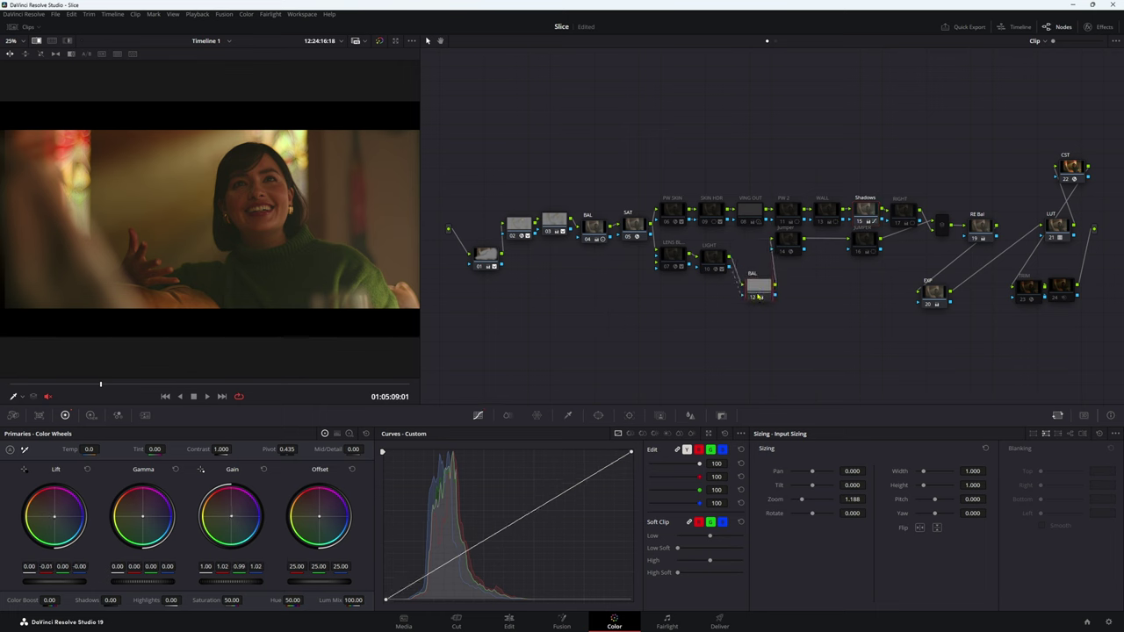
left_click_drag(686, 265, 660, 302)
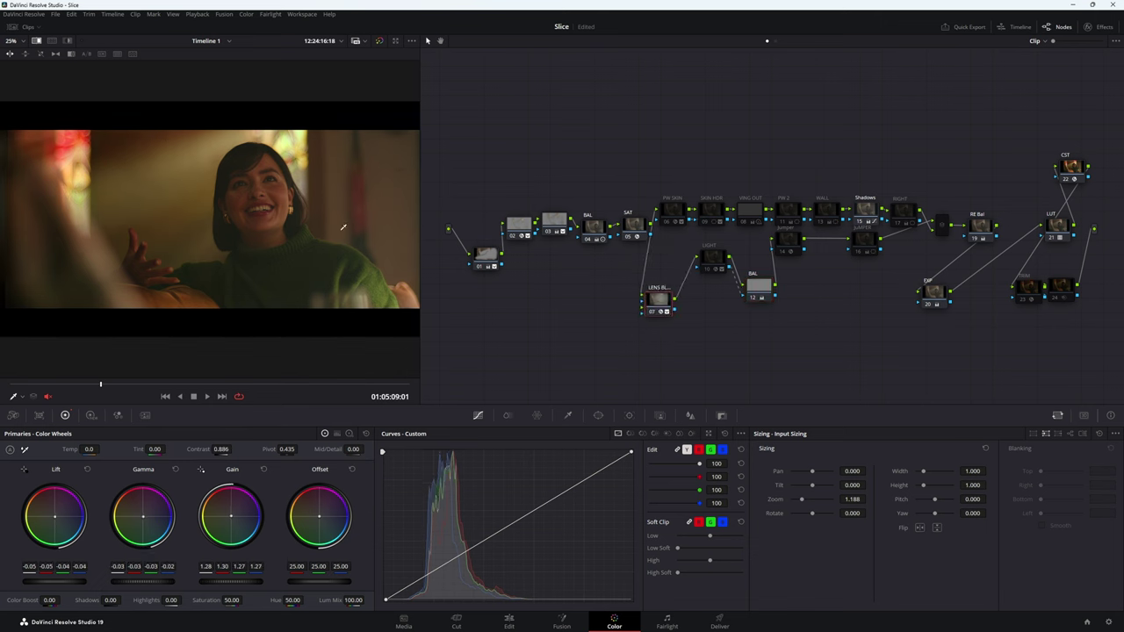
key("ctrl+s")
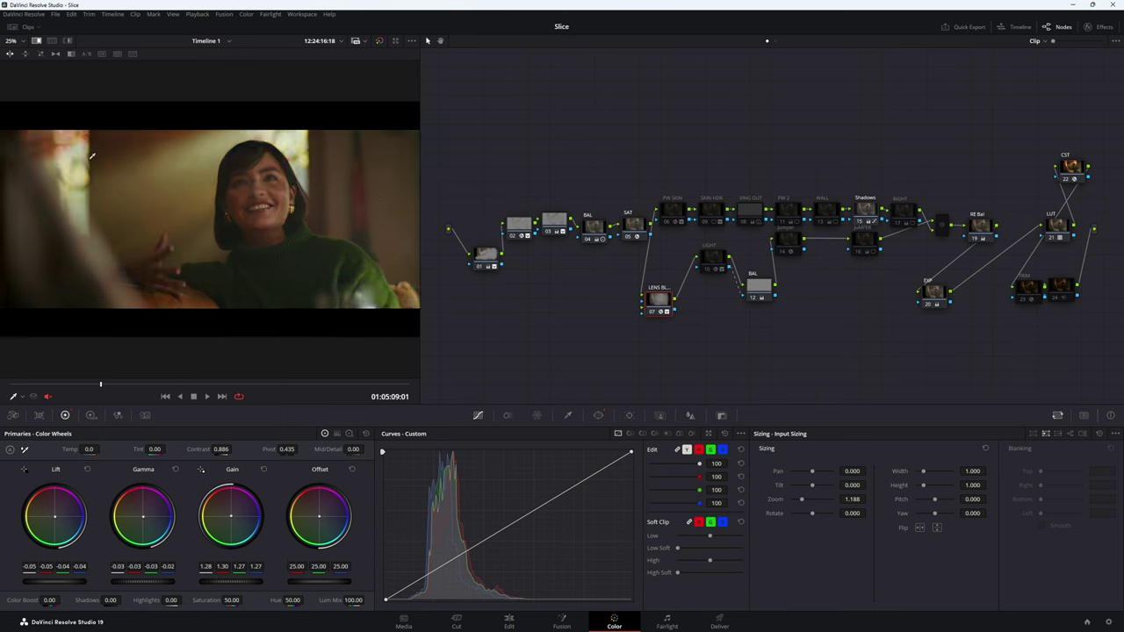
key("ctrl+z")
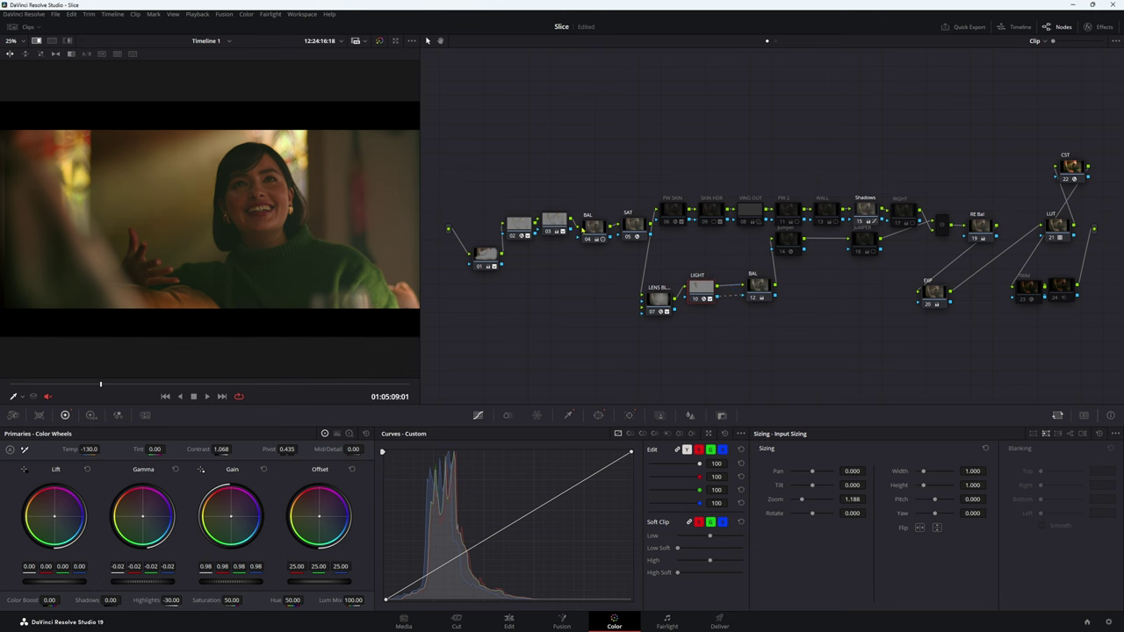
- Move the Jumper node beside BAL, disable it, and delete it from the tree
mouse_move(560, 231)
left_click_drag(786, 238, 808, 278)
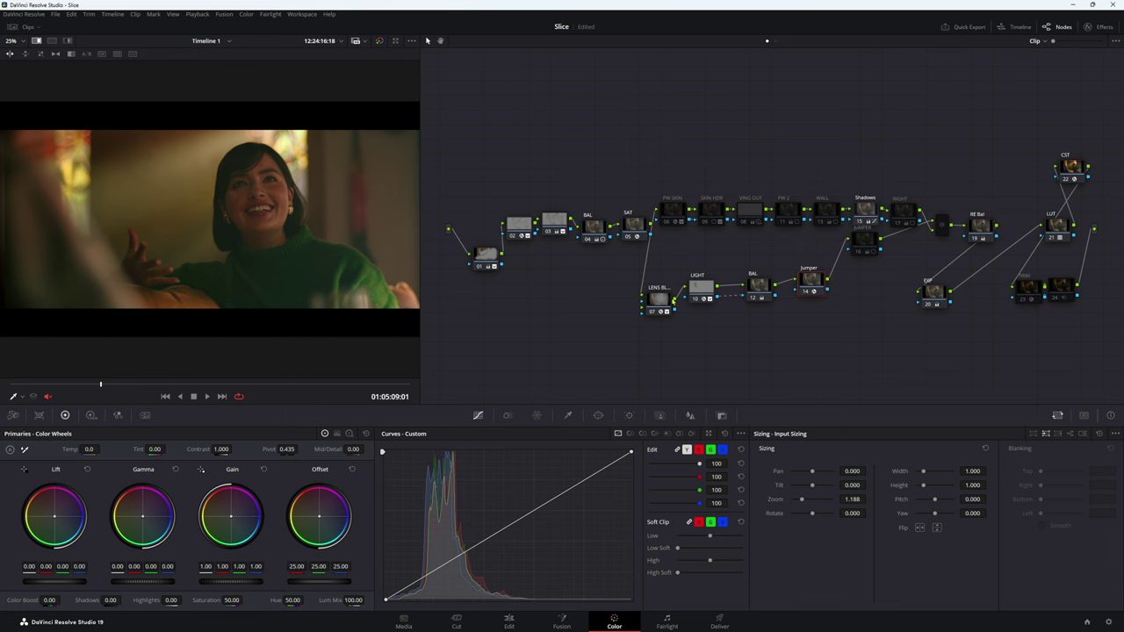
key("ctrl+d")
key("Delete")
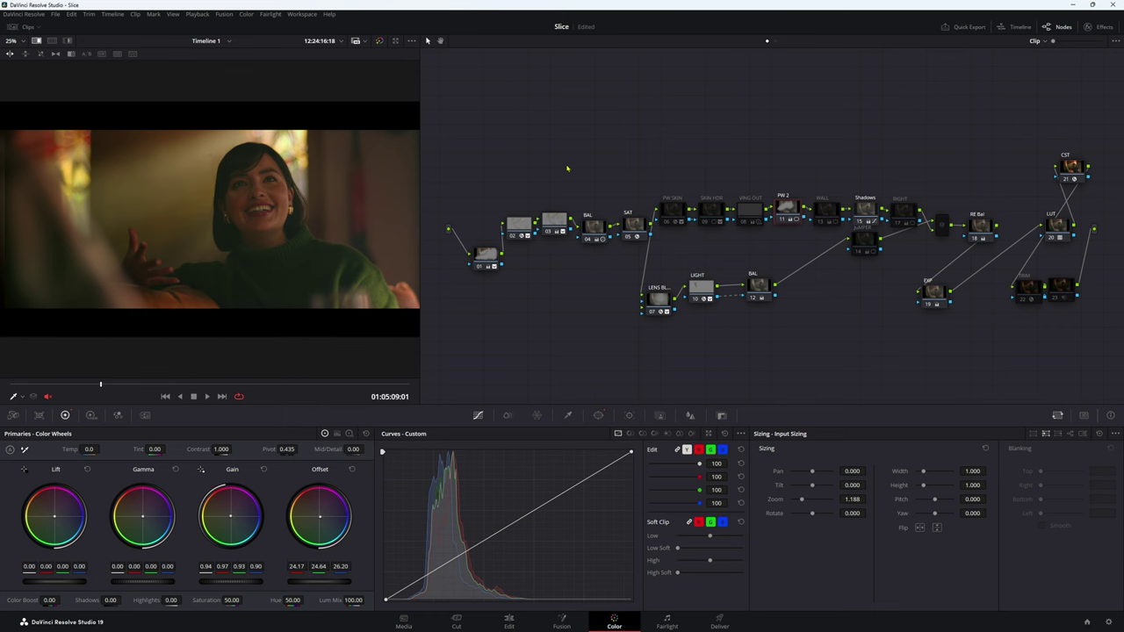
- Lift the WALL node above the main row of the node tree
left_click(831, 208)
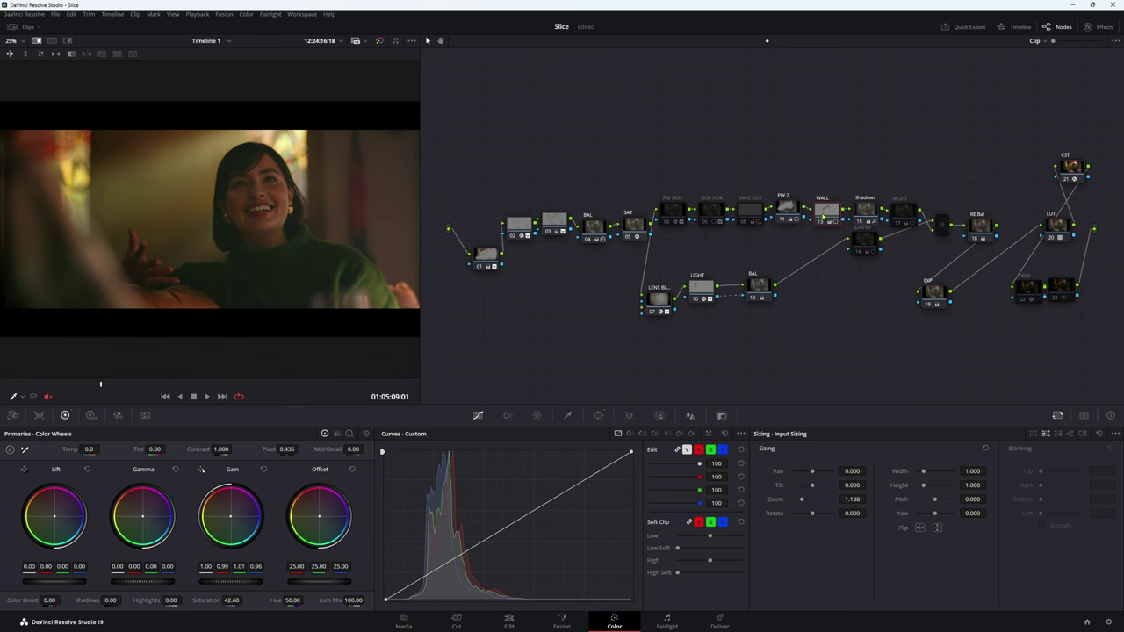
left_click_drag(823, 216, 827, 160)
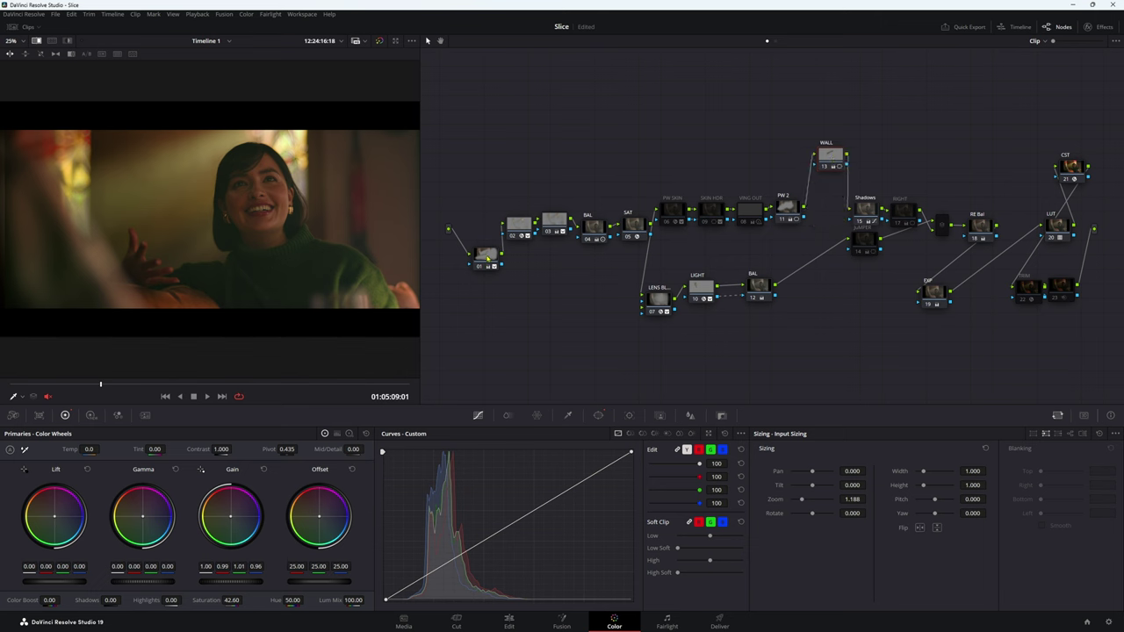
left_click(487, 257)
- Show Power Window outlines in the viewer, disable WALL to compare, and preview full screen
left_click_drag(490, 267, 490, 258)
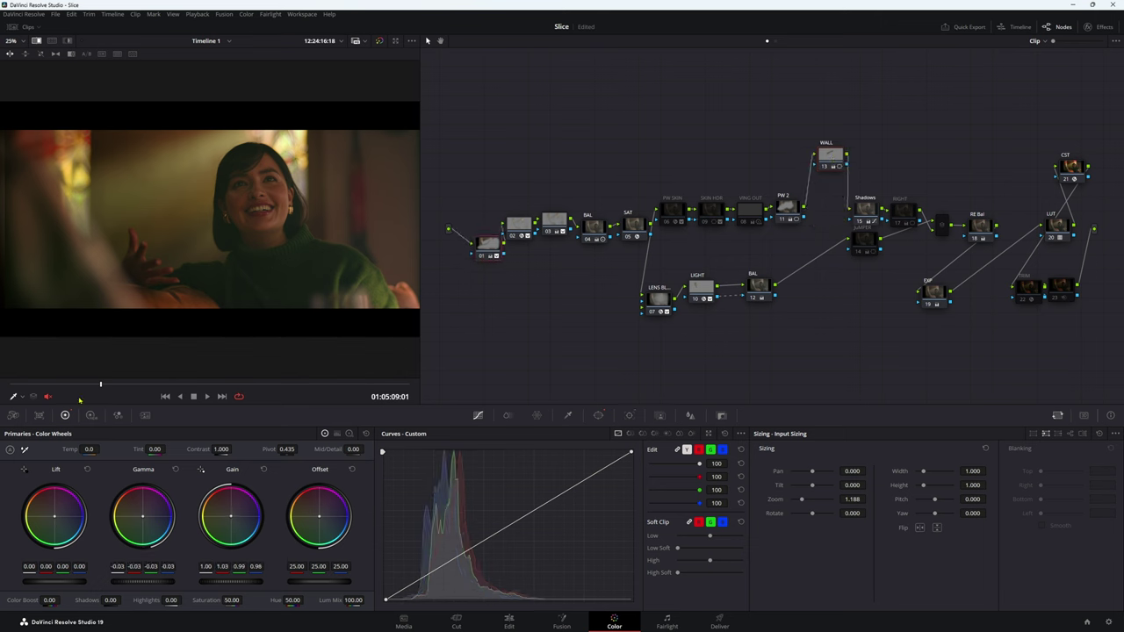
left_click(22, 396)
left_click(44, 434)
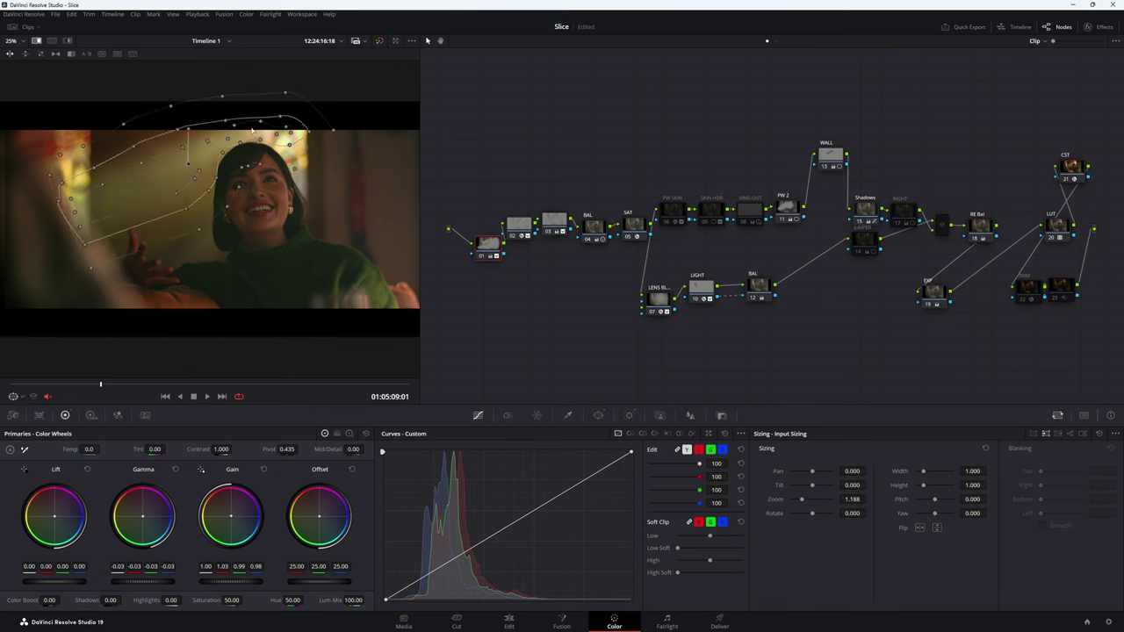
left_click(830, 156)
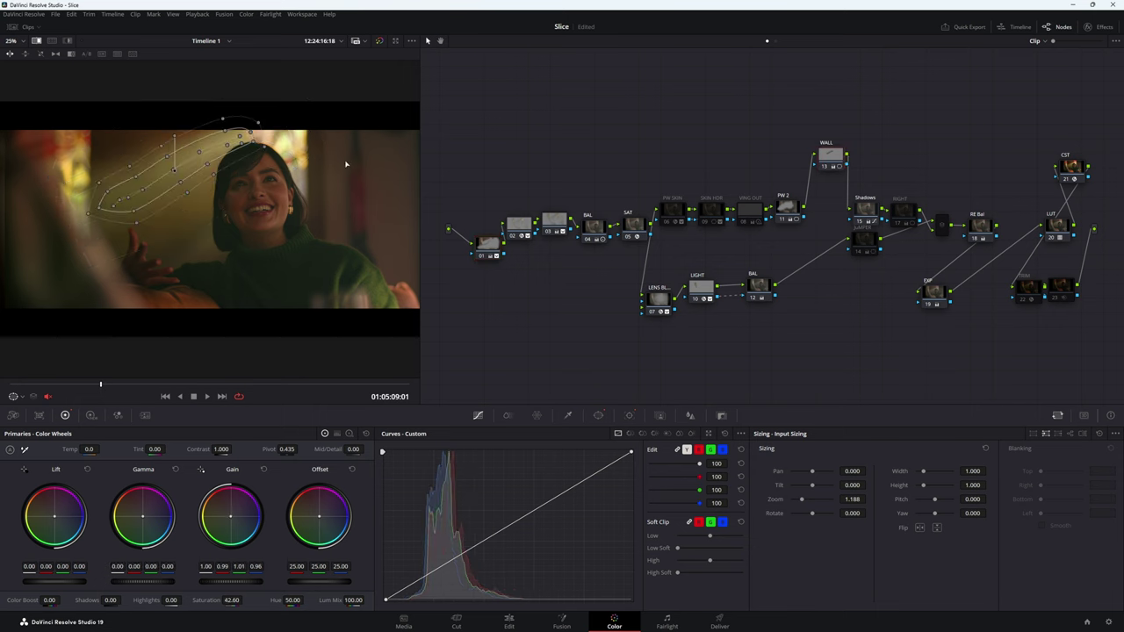
key("ctrl+d")
key("ctrl+f")
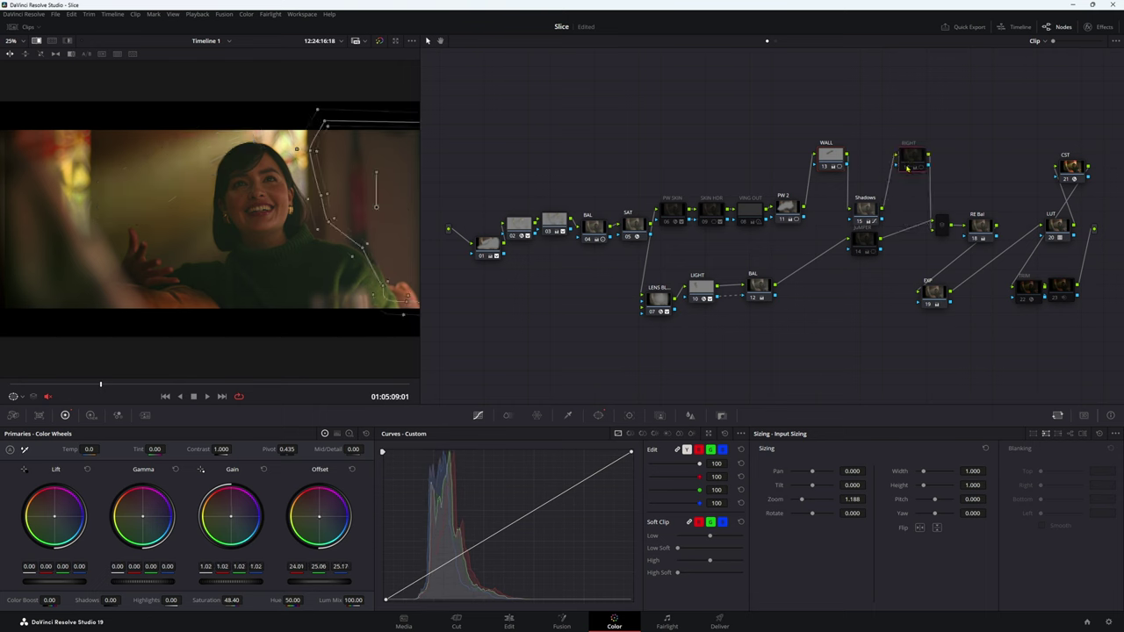
- Re-enable the RIGHT node, compare before and after, and move it beside Shadows
left_click(908, 167)
key("ctrl+d")
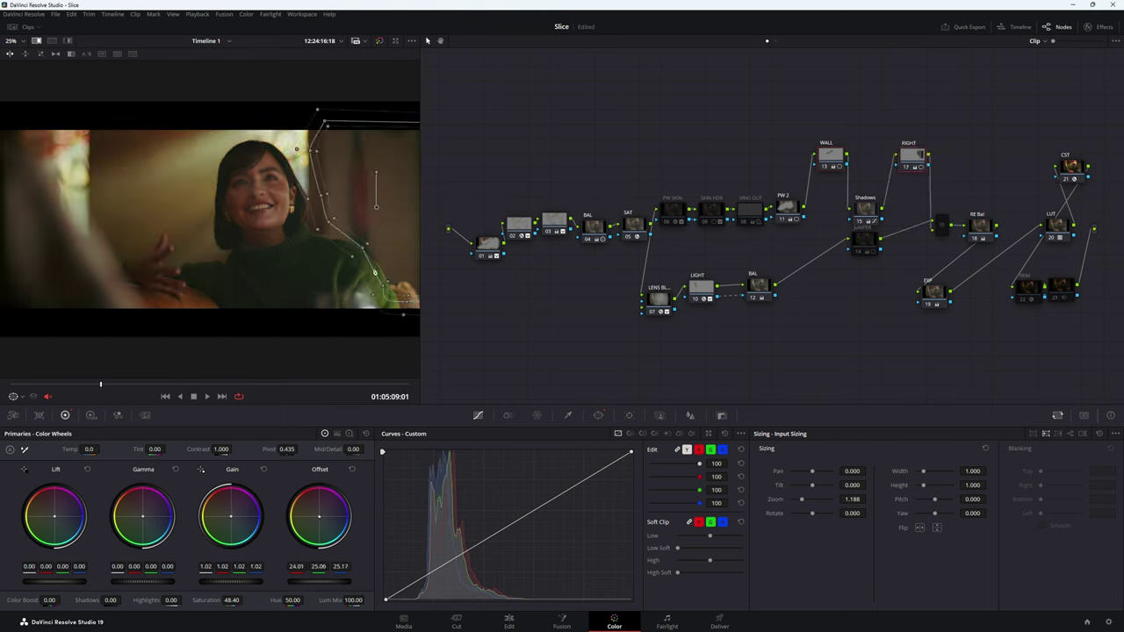
key("ctrl+d")
left_click_drag(911, 158, 912, 205)
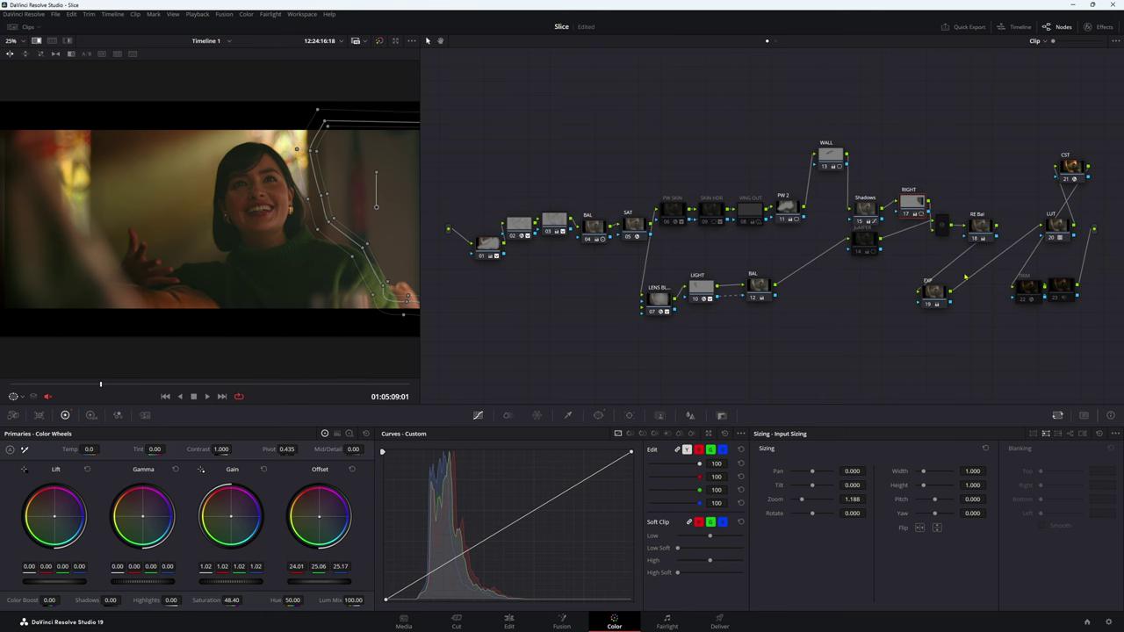
- Move JUMPER node 14 down into the lower branch and re-center the image in the viewer
left_click_drag(865, 239, 859, 304)
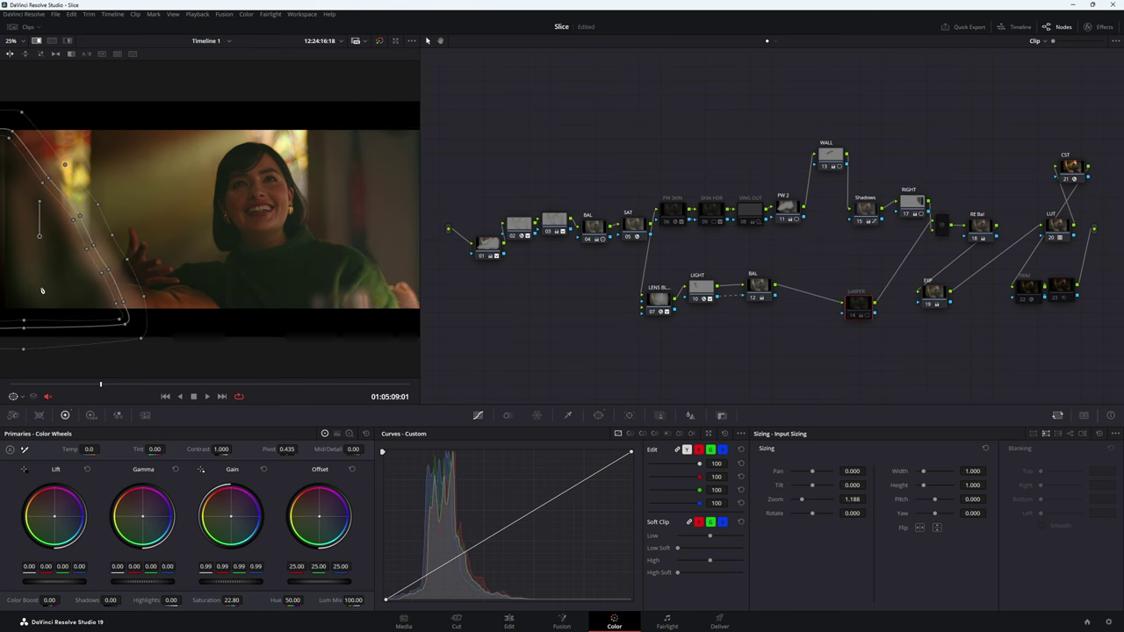
left_click_drag(40, 289, 806, 241)
scroll(385, 252, "up", 2)
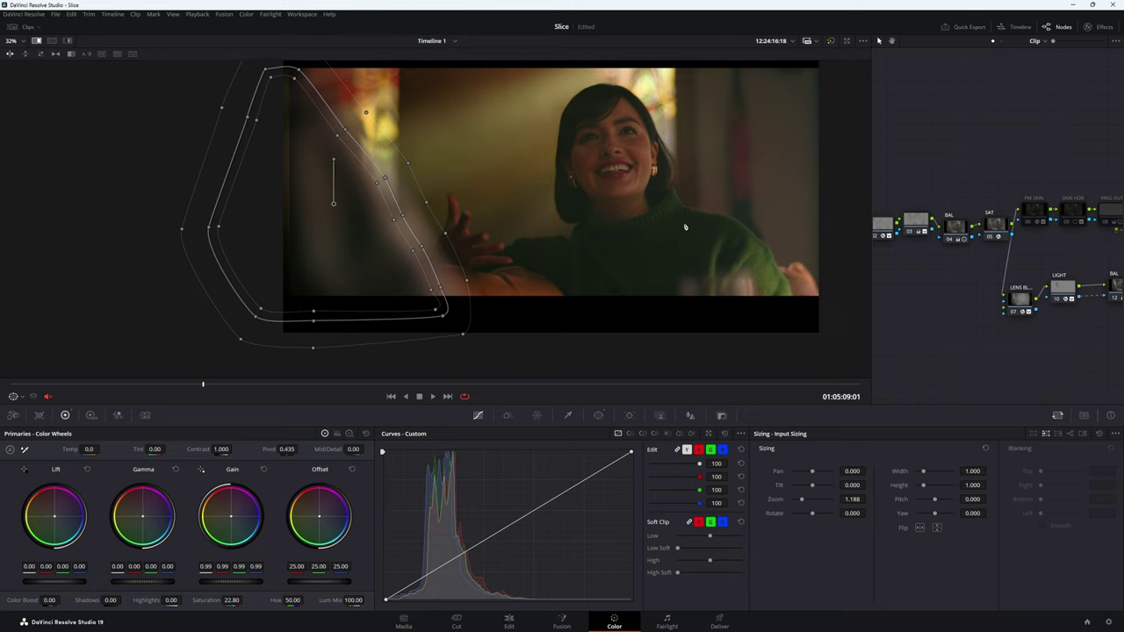
left_click_drag(685, 226, 566, 279)
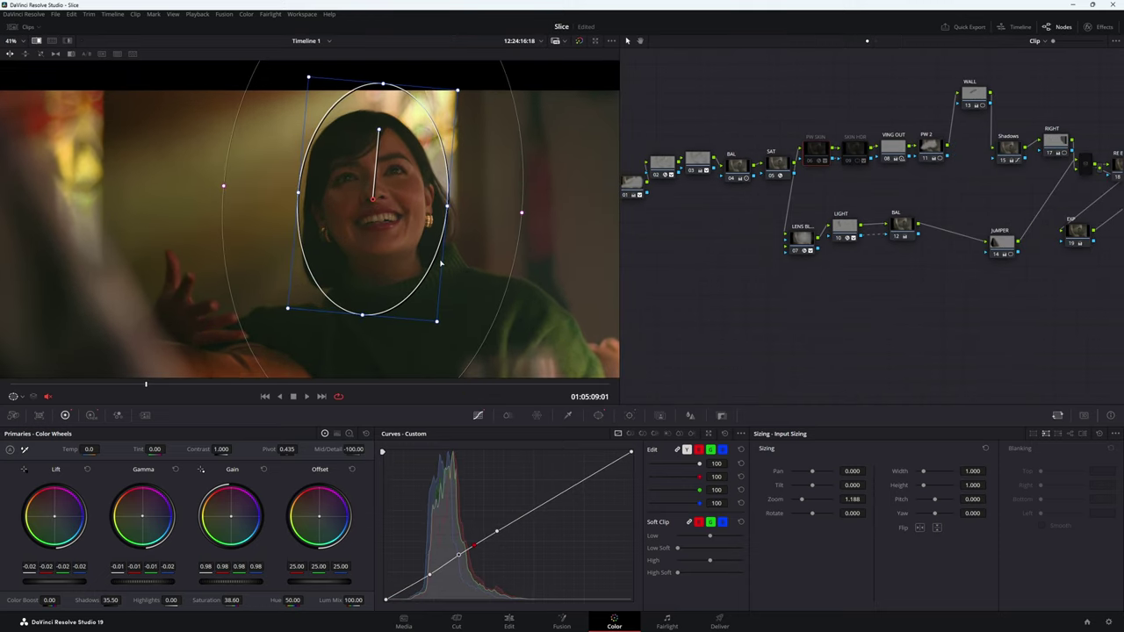
- Enable the PW SKIN face node and move the SKIN HDR node above the tree
key("ctrl+d")
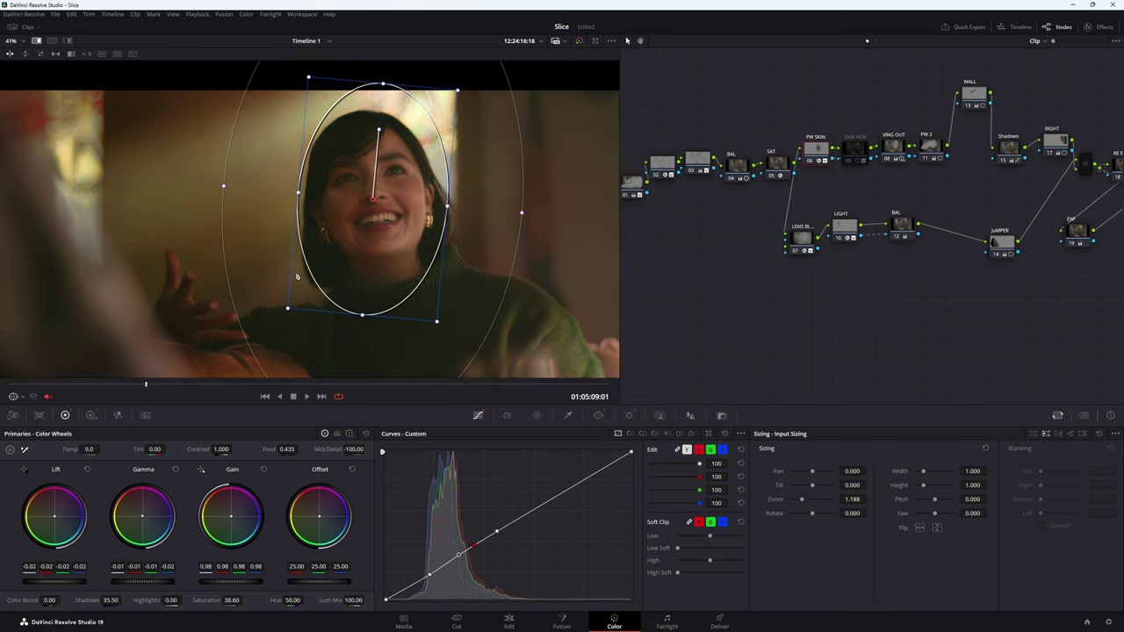
key("ctrl+d")
key("ctrl+d")
left_click_drag(857, 151, 848, 76)
left_click_drag(896, 157, 893, 187)
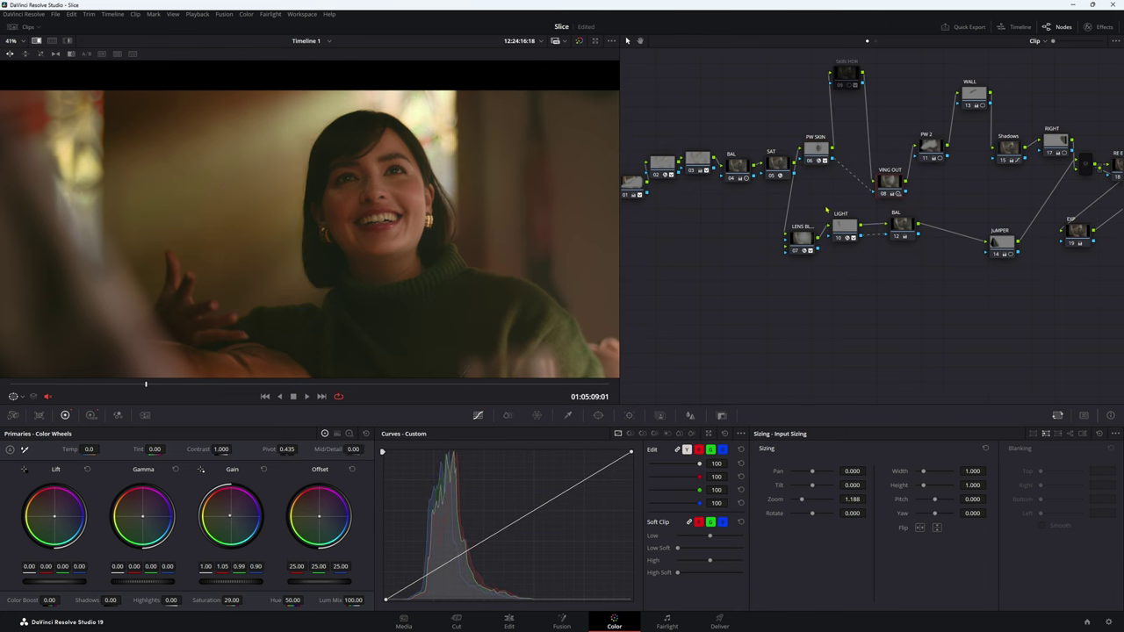
- Compare VING OUT off and on, then show PW SKIN's HDR wheels at Light exposure 1.06
key("ctrl+d")
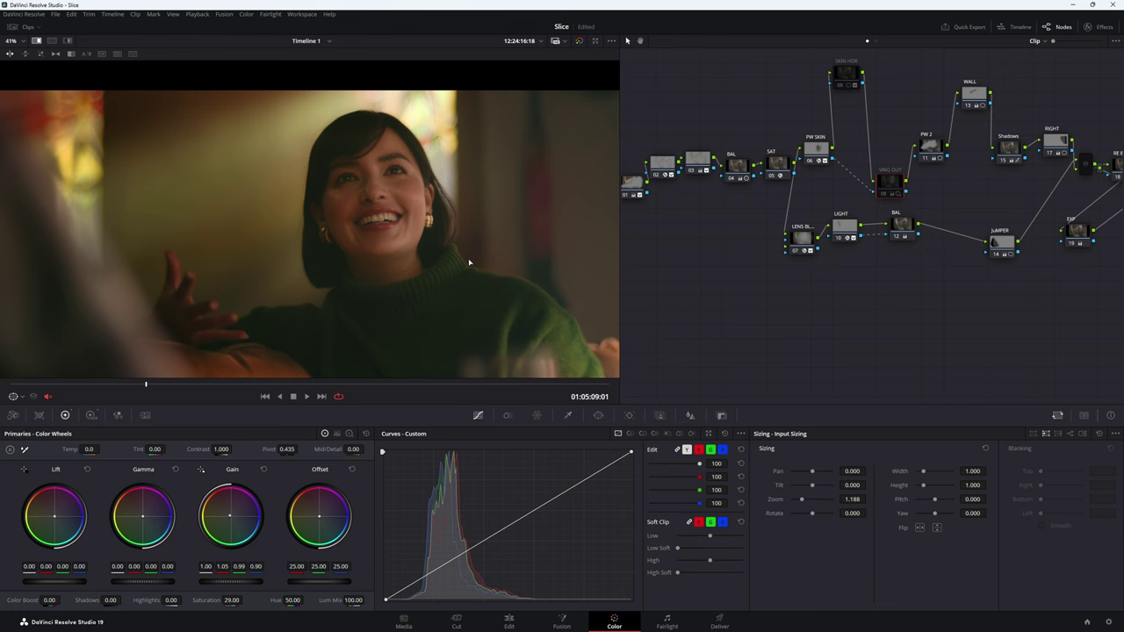
key("ctrl+d")
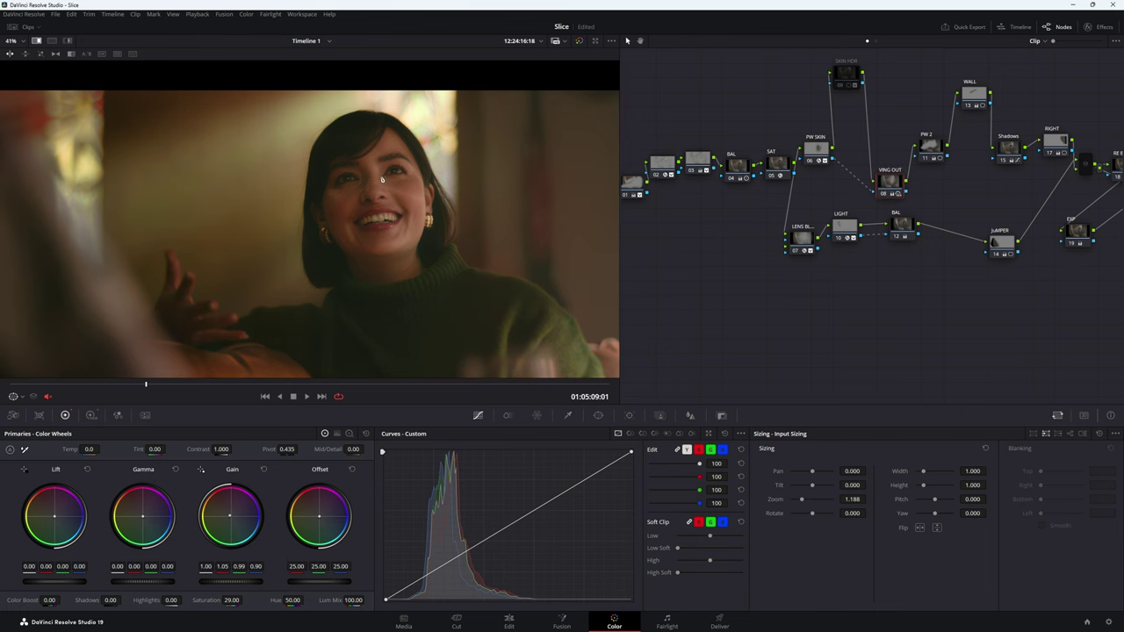
key("alt+shift+semicolon")
scroll(391, 237, "up", 3)
left_click_drag(386, 251, 330, 303)
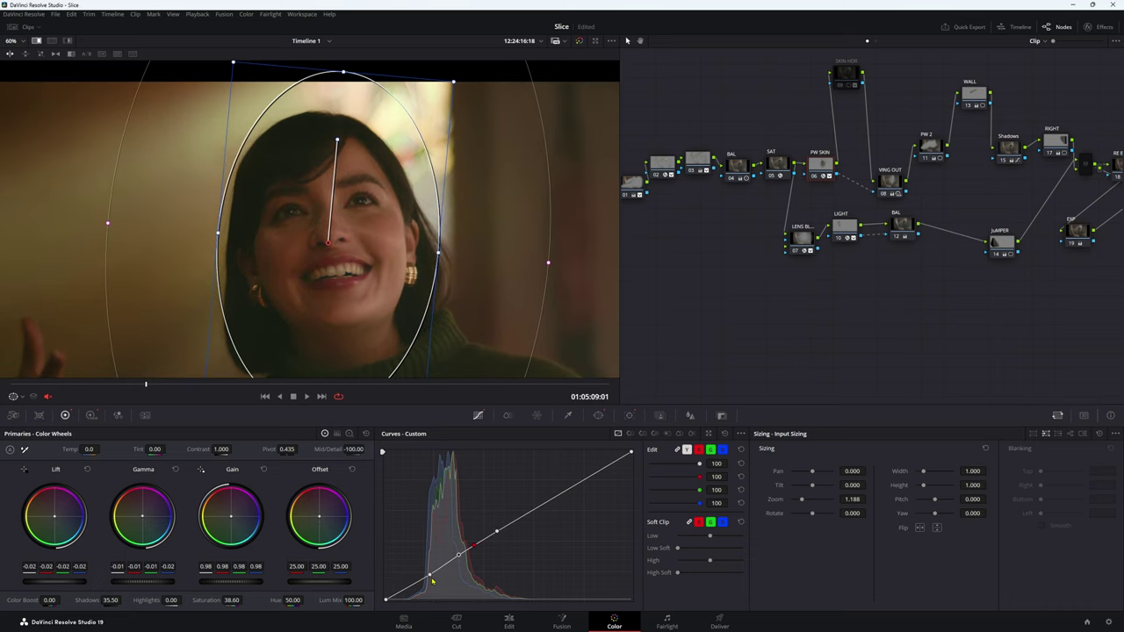
left_click(92, 415)
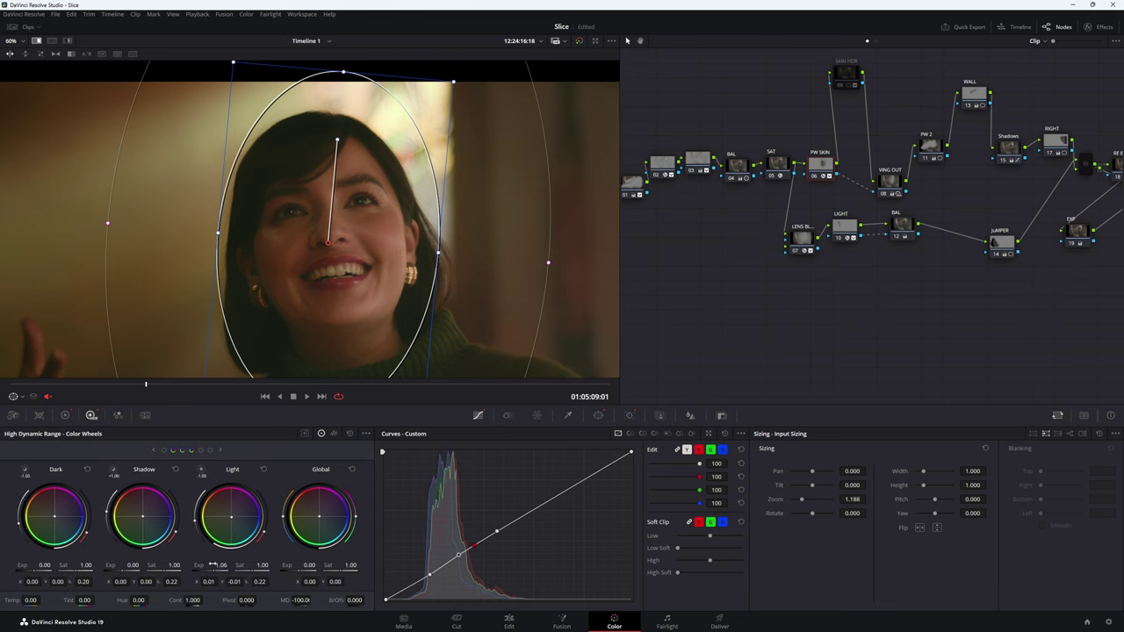
- Show PW SKIN's Face Refinement settings: skin texture 0.594, shine removal -0.266
left_click(1092, 27)
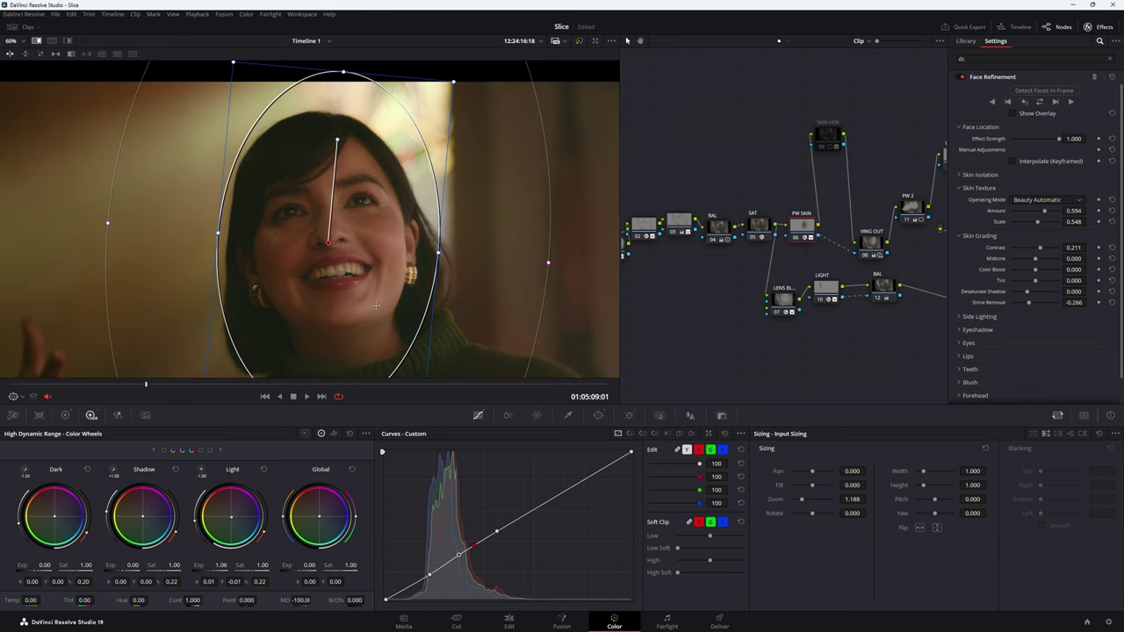
scroll(347, 279, "up", 2)
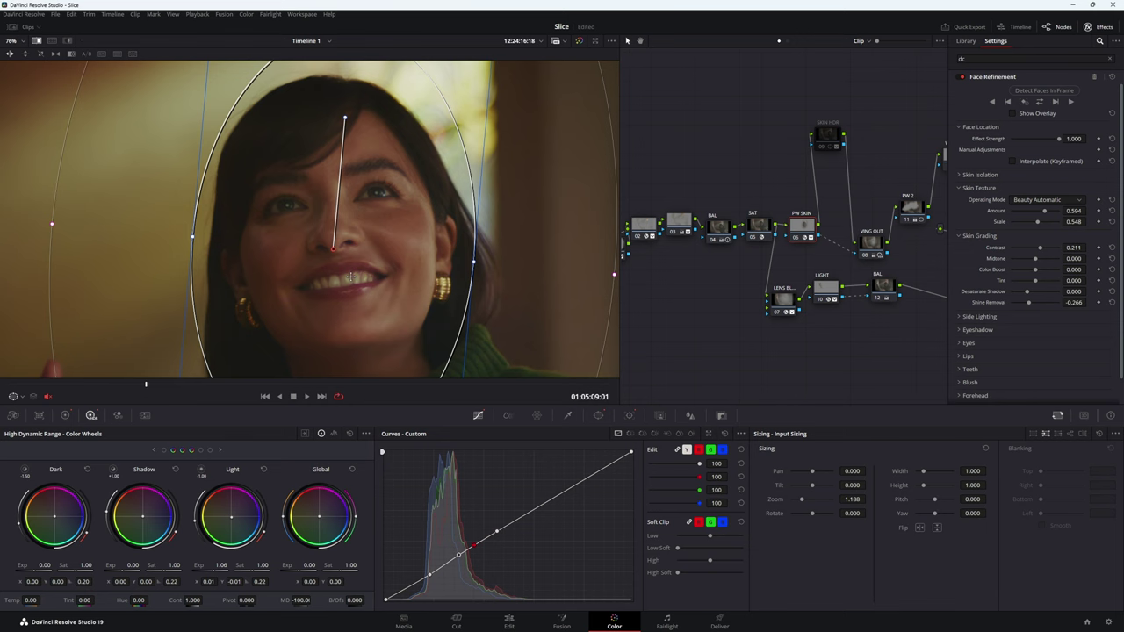
scroll(398, 271, "down", 1)
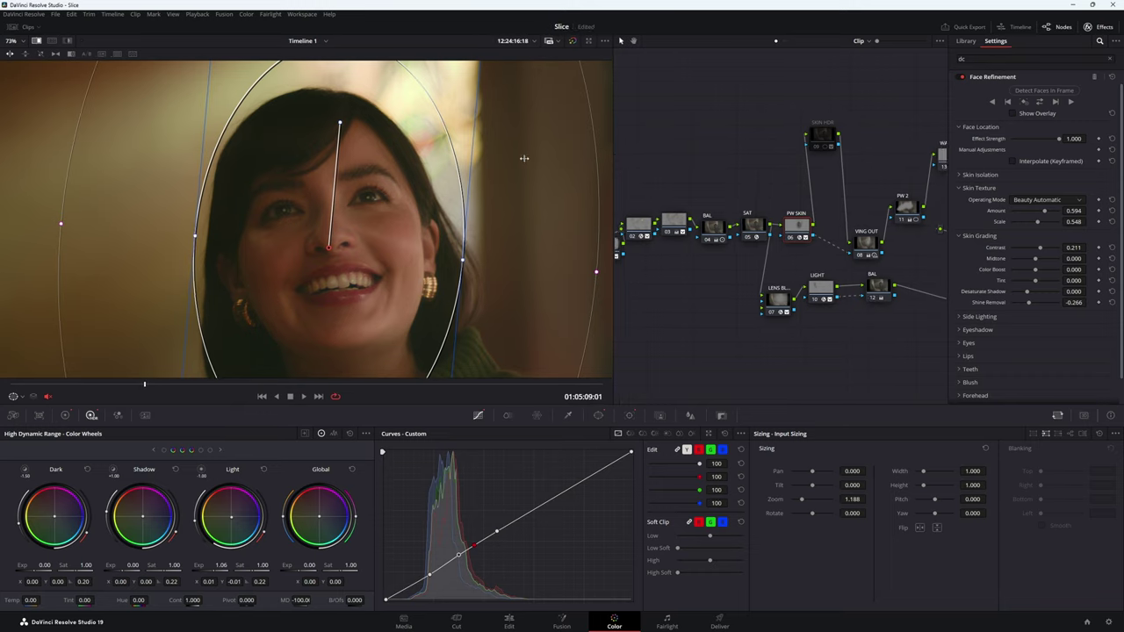
- Widen the node graph and move SKIN HDR down beside PW 2, then back up
left_click_drag(622, 158, 456, 149)
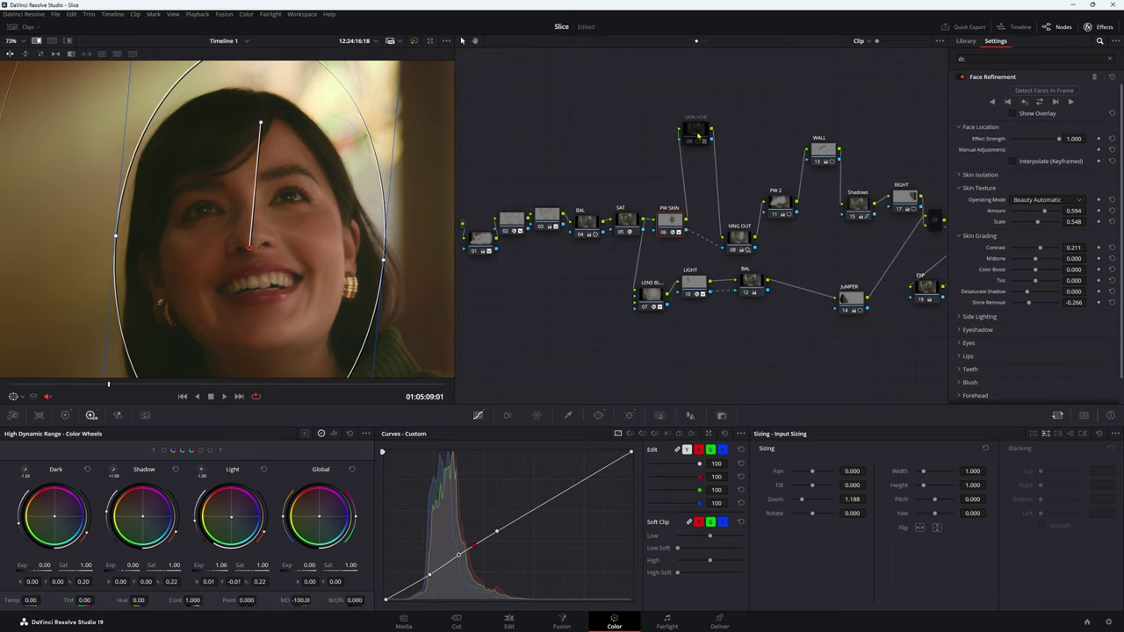
left_click_drag(697, 134, 719, 193)
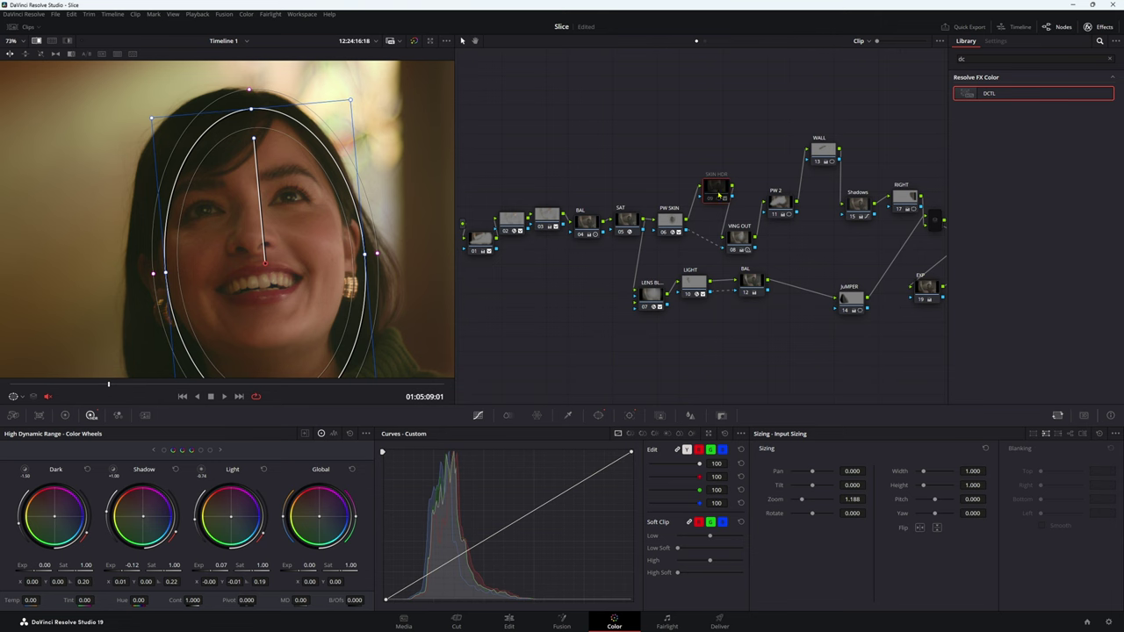
left_click_drag(718, 195, 718, 132)
- Inspect the PW SKIN face window shapes and the SKIN HDR window options
left_click(670, 220)
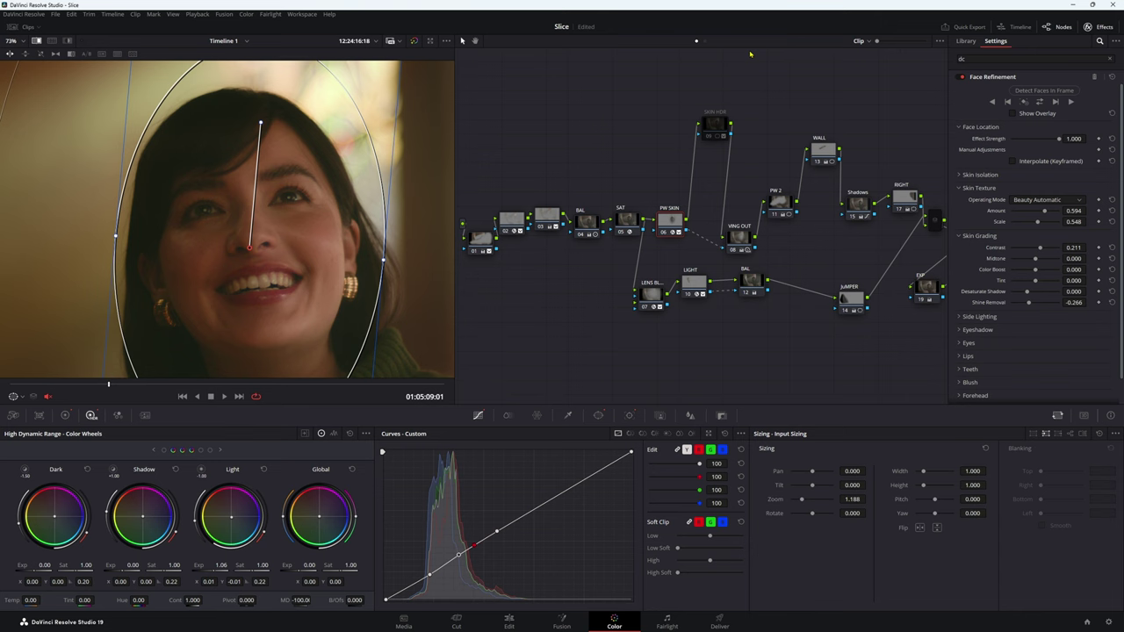
left_click(599, 416)
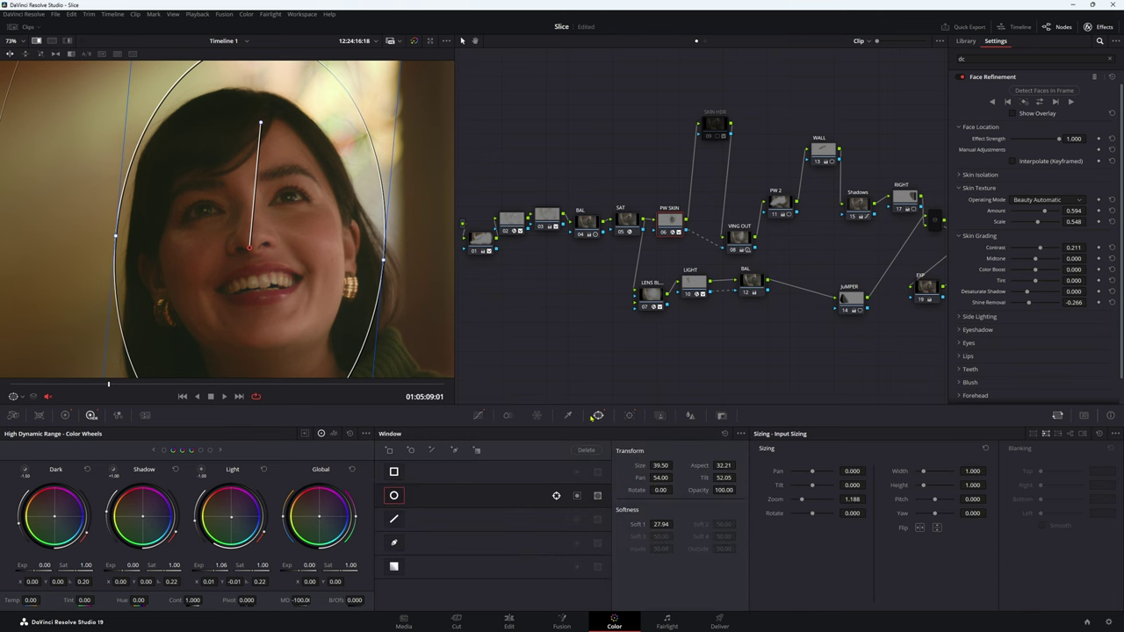
left_click(741, 434)
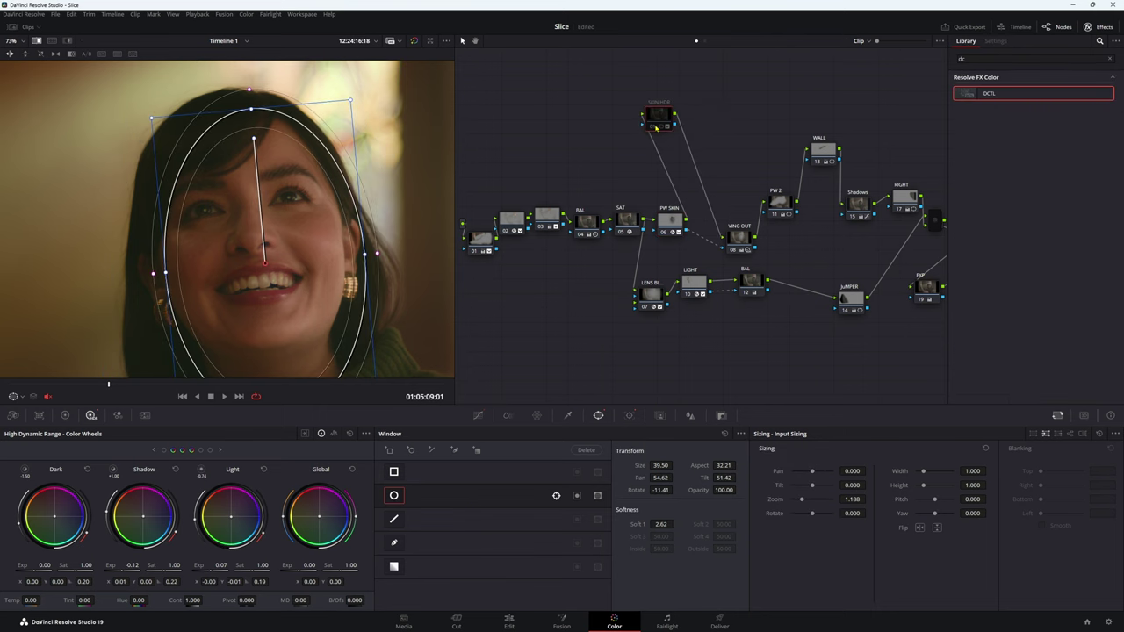
left_click(742, 434)
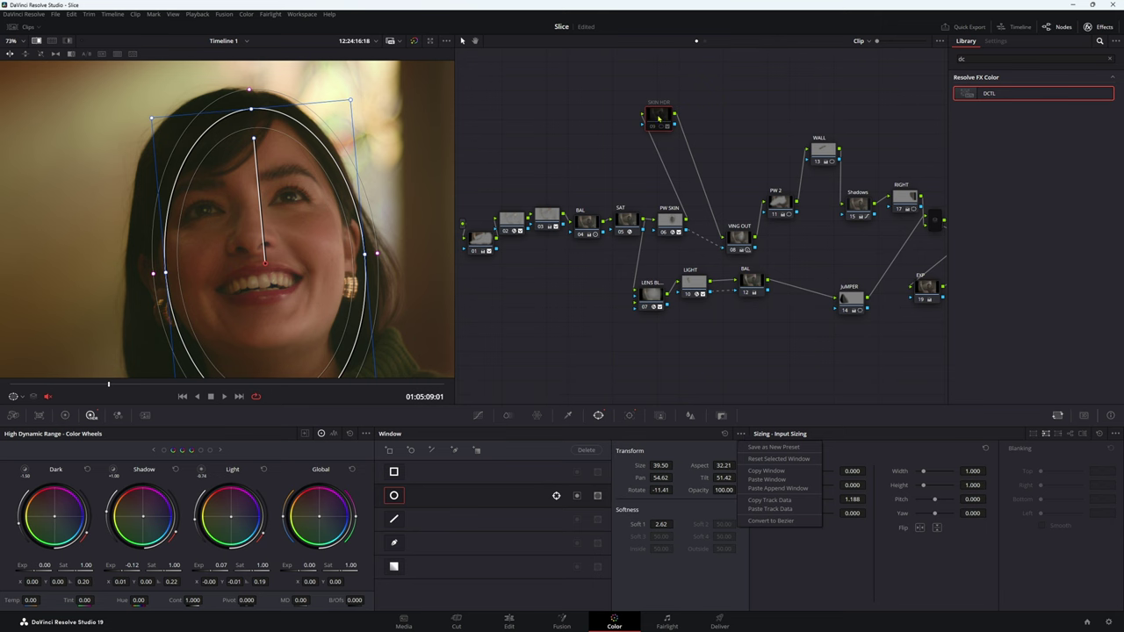
- Move SKIN HDR down and right, resize the viewer, and save the project
left_click_drag(659, 117, 708, 173)
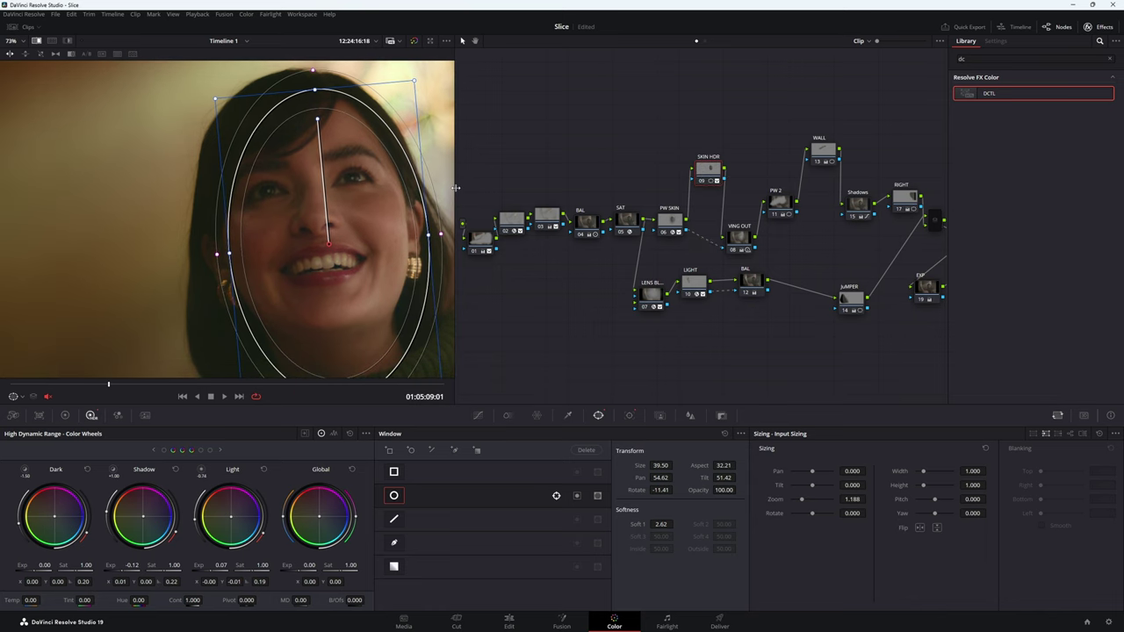
left_click_drag(455, 190, 836, 188)
scroll(522, 283, "up", 2)
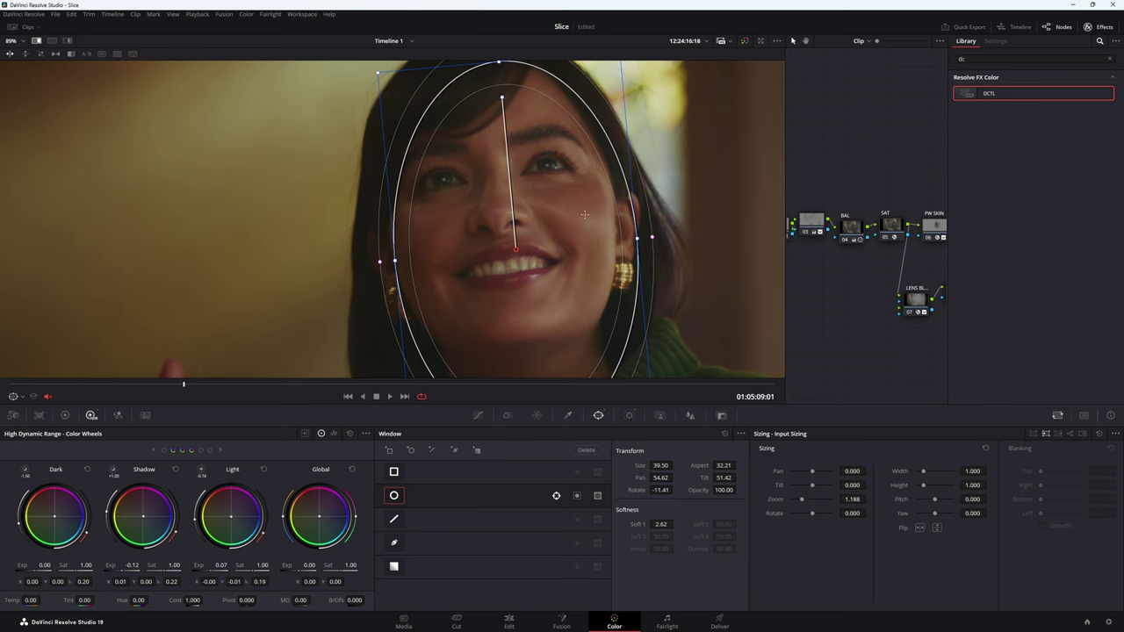
key("ctrl+s")
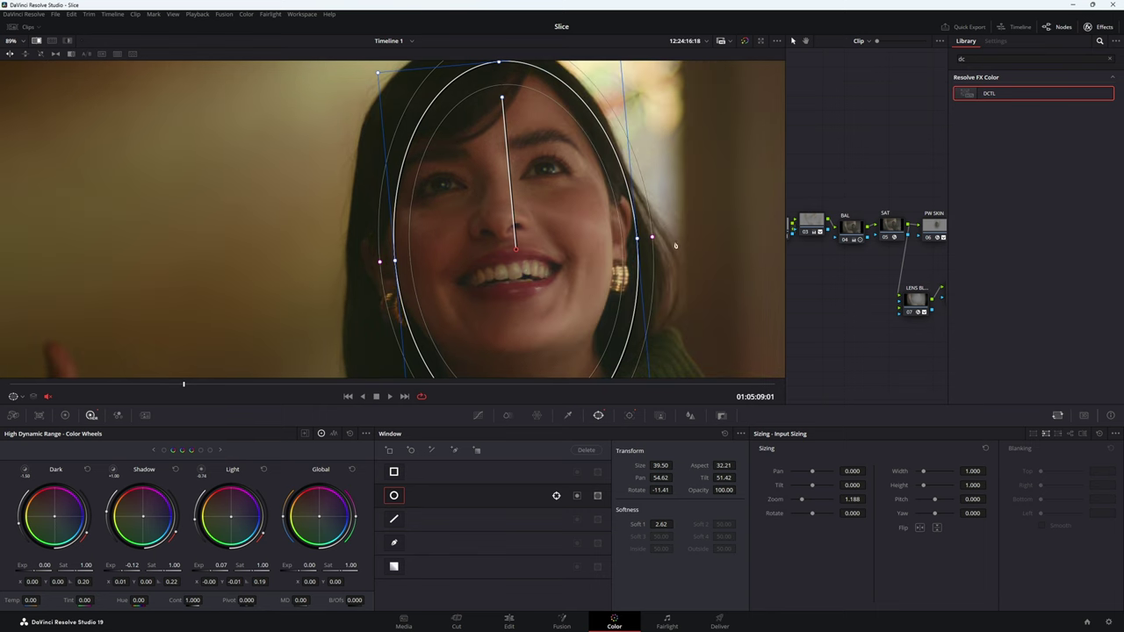
left_click_drag(784, 176, 633, 176)
scroll(479, 292, "up", 4)
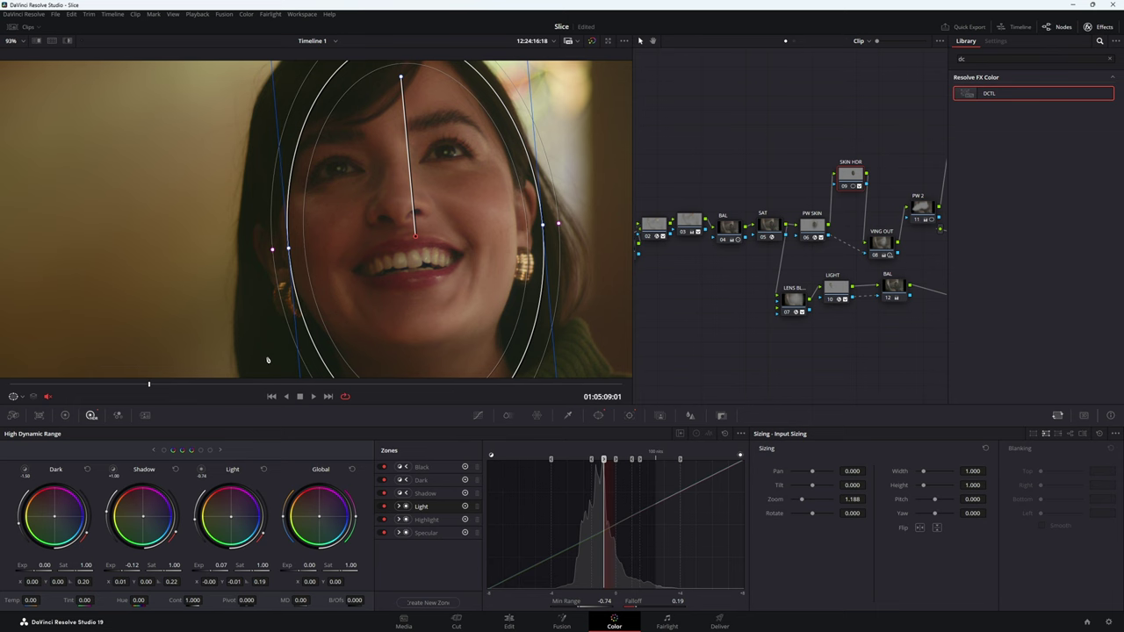
- Highlight the face's Light and Shadow HDR zones, then return to the normal image
left_click(202, 472)
left_click(202, 473)
left_click(202, 472)
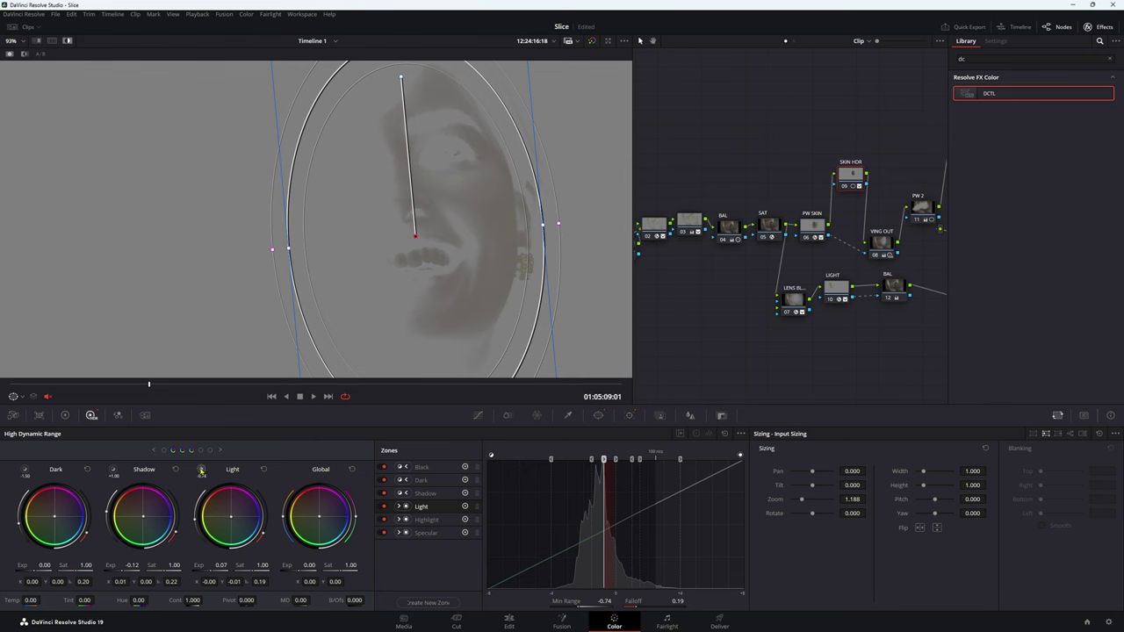
left_click(114, 472)
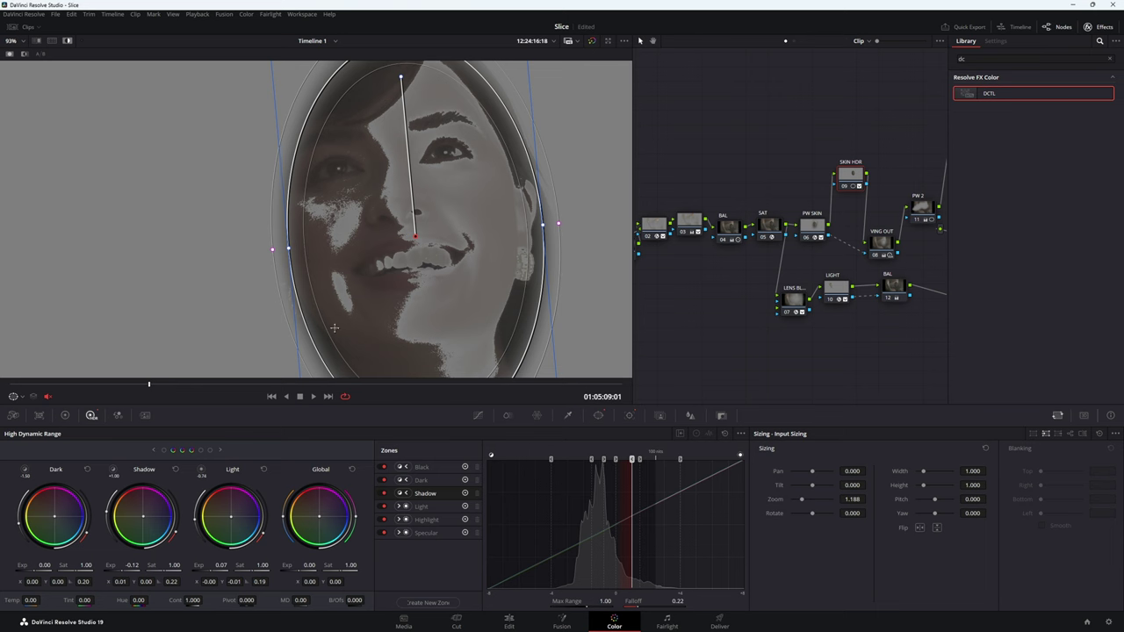
key("shift+h")
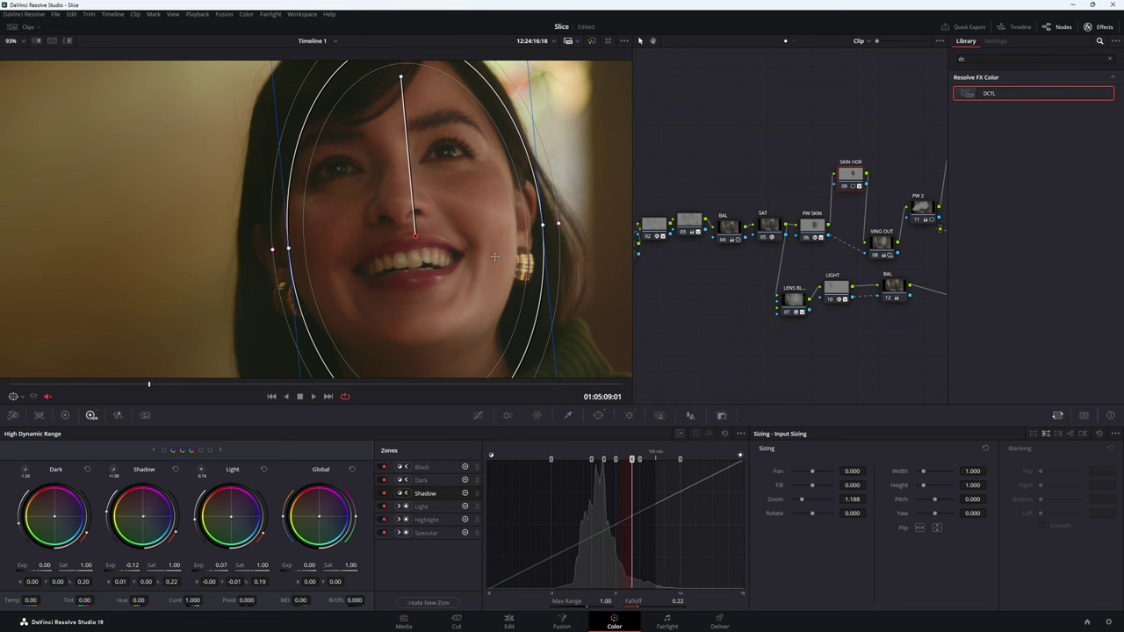
- Toggle the SKIN HDR node's bypass on and off to compare the face
key("ctrl+d")
key("ctrl+d")
scroll(482, 254, "up", 2)
scroll(437, 270, "up", 2)
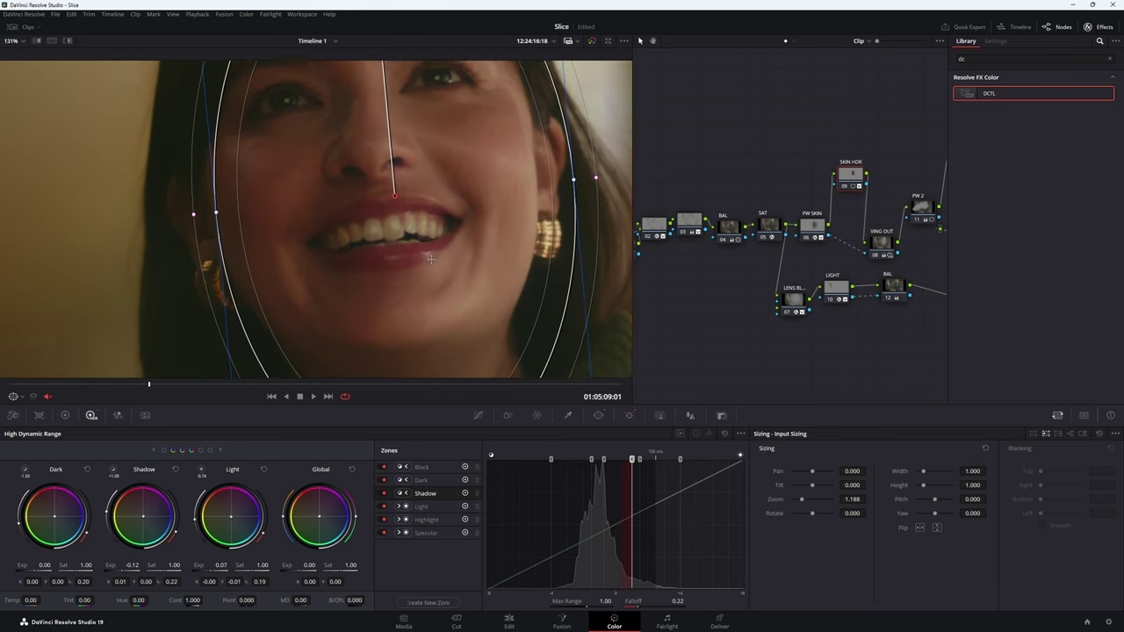
key("ctrl+d")
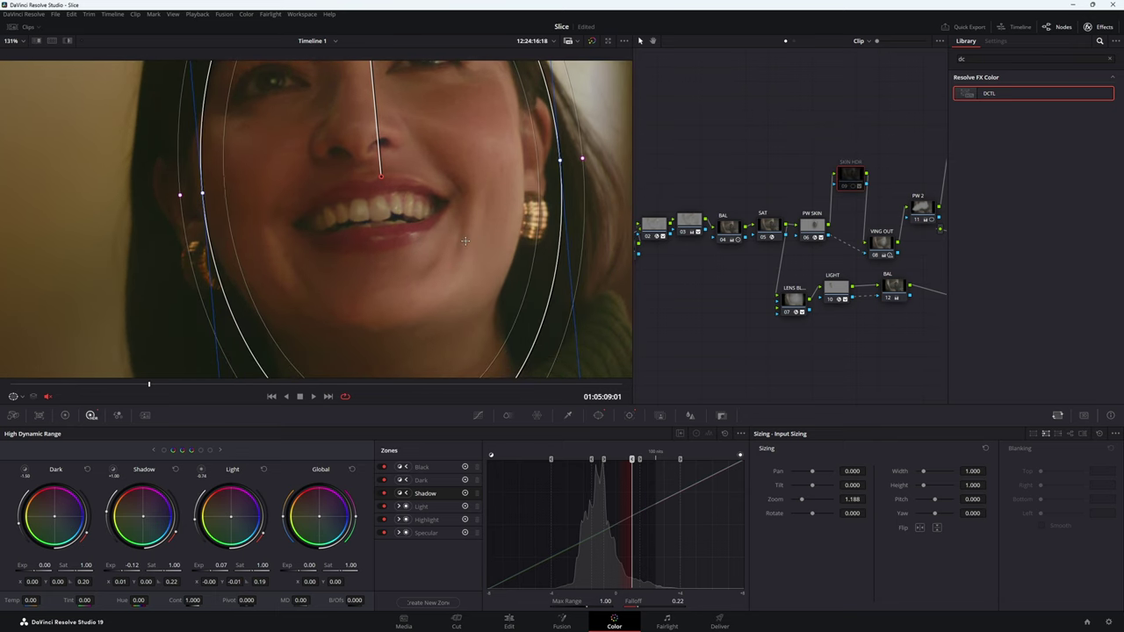
key("ctrl+d")
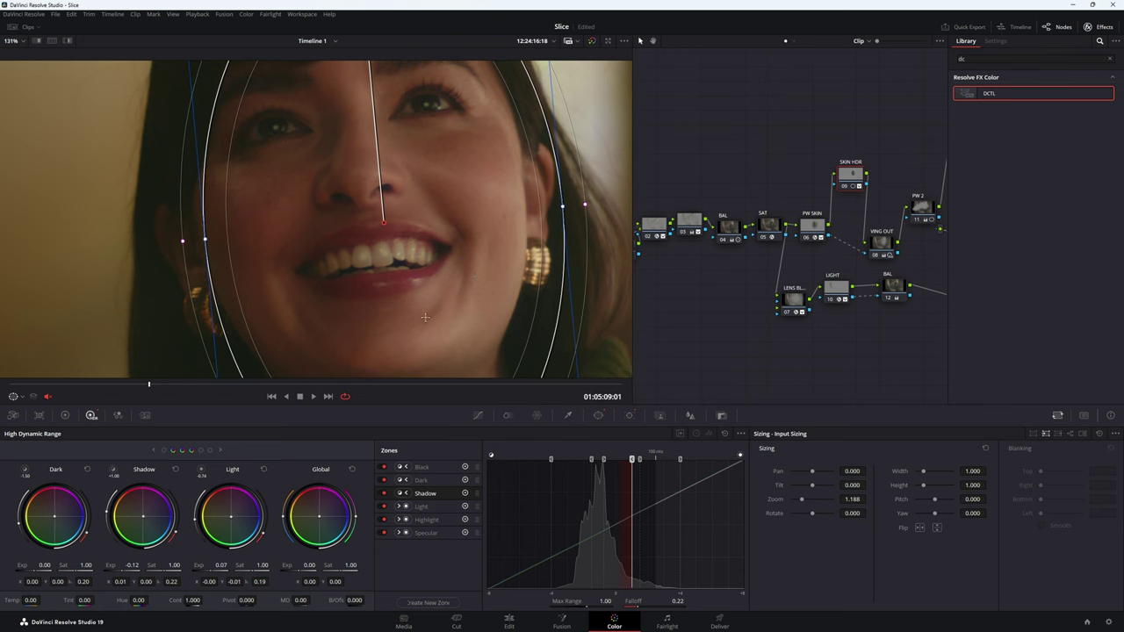
- Fit the whole frame in the viewer and widen the node graph to show all nodes
left_click_drag(629, 124, 609, 151)
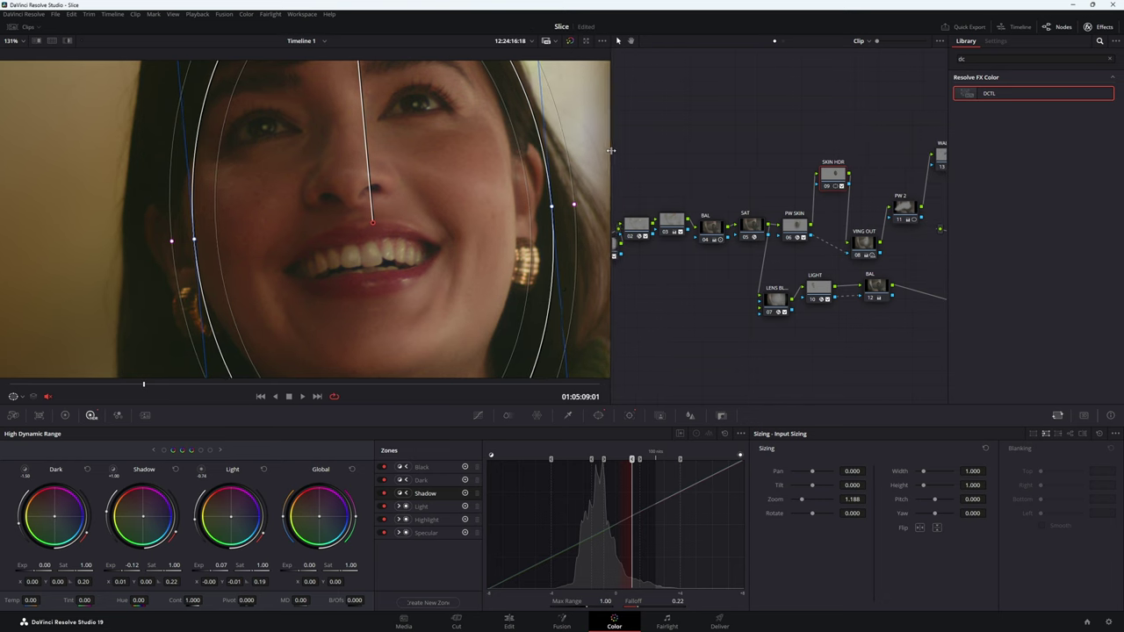
key("shift+z")
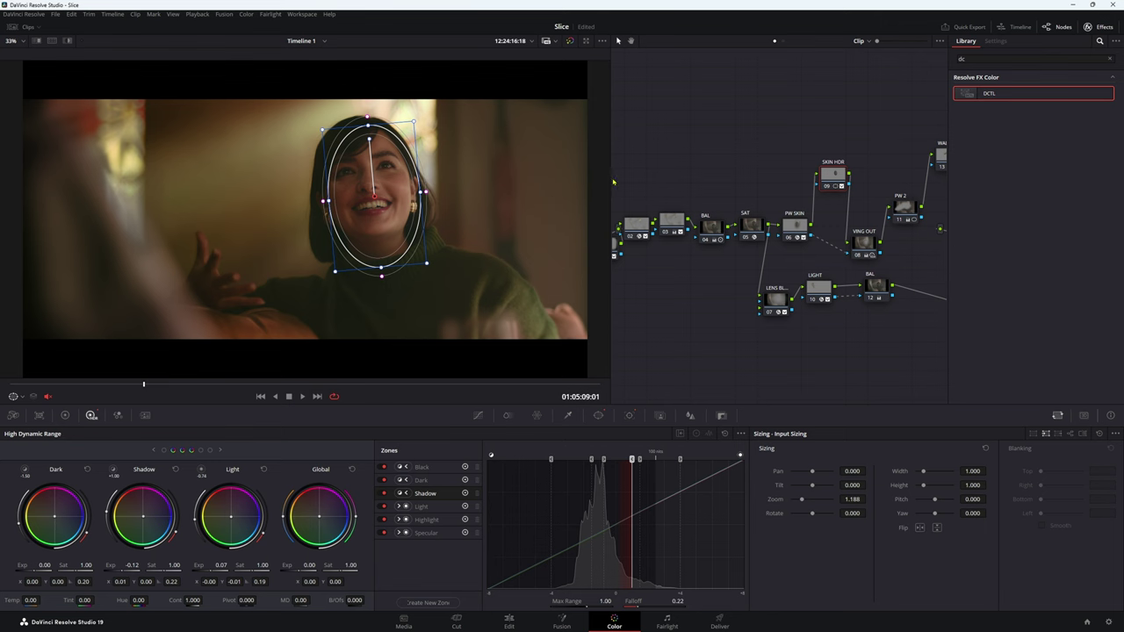
left_click_drag(613, 182, 530, 193)
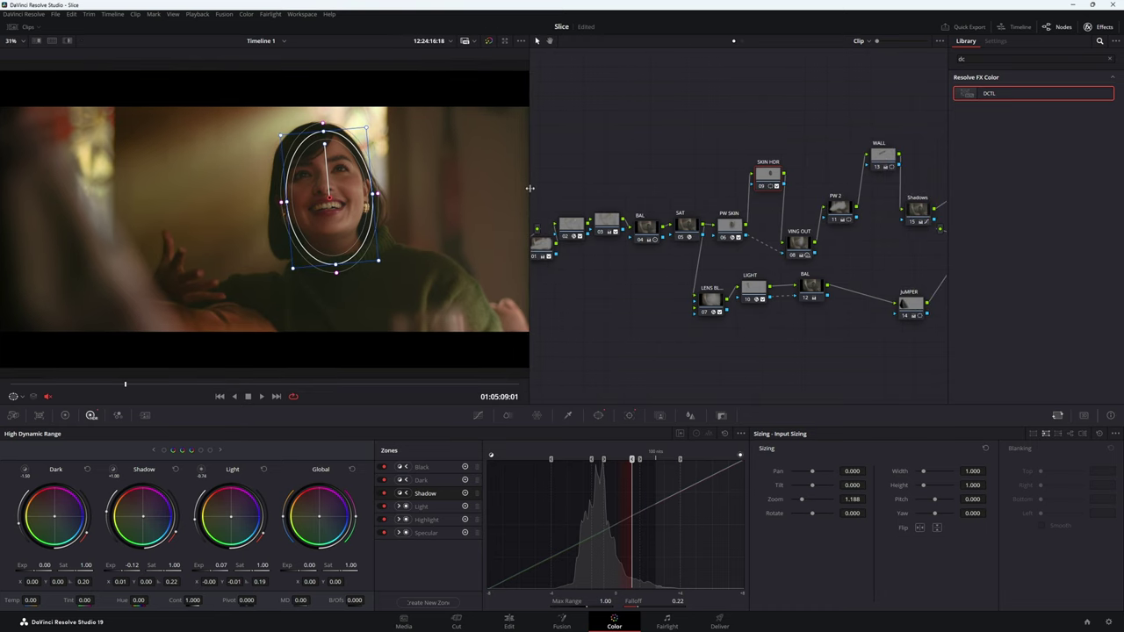
left_click_drag(530, 190, 287, 162)
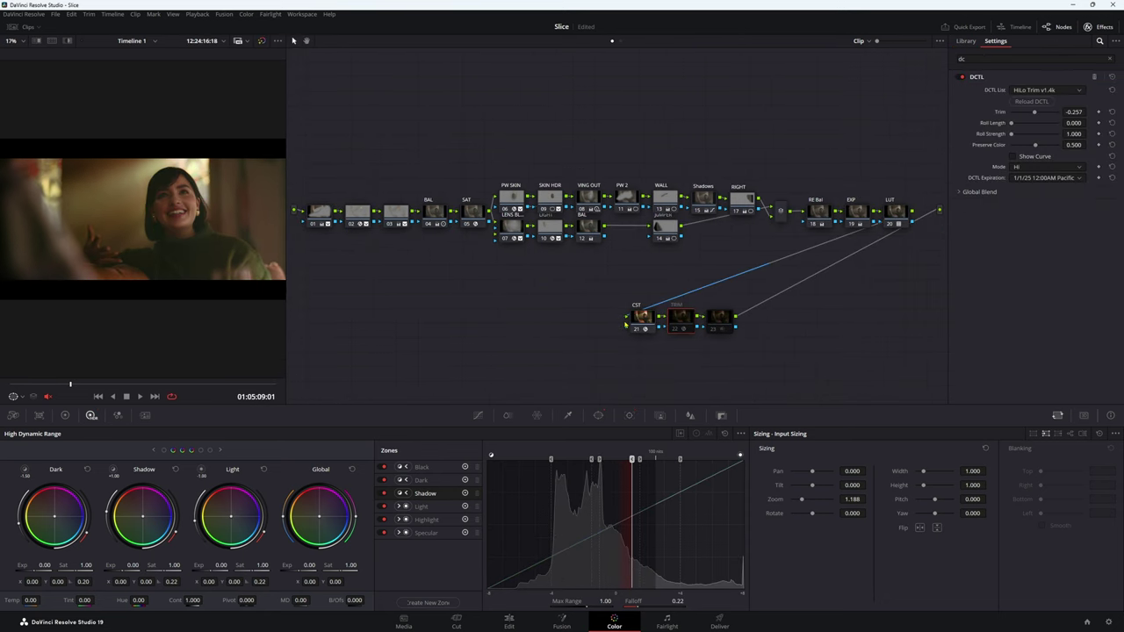
- Place CST beside TRIM, float the scopes window, and enable the TRIM node
left_click_drag(644, 328, 602, 323)
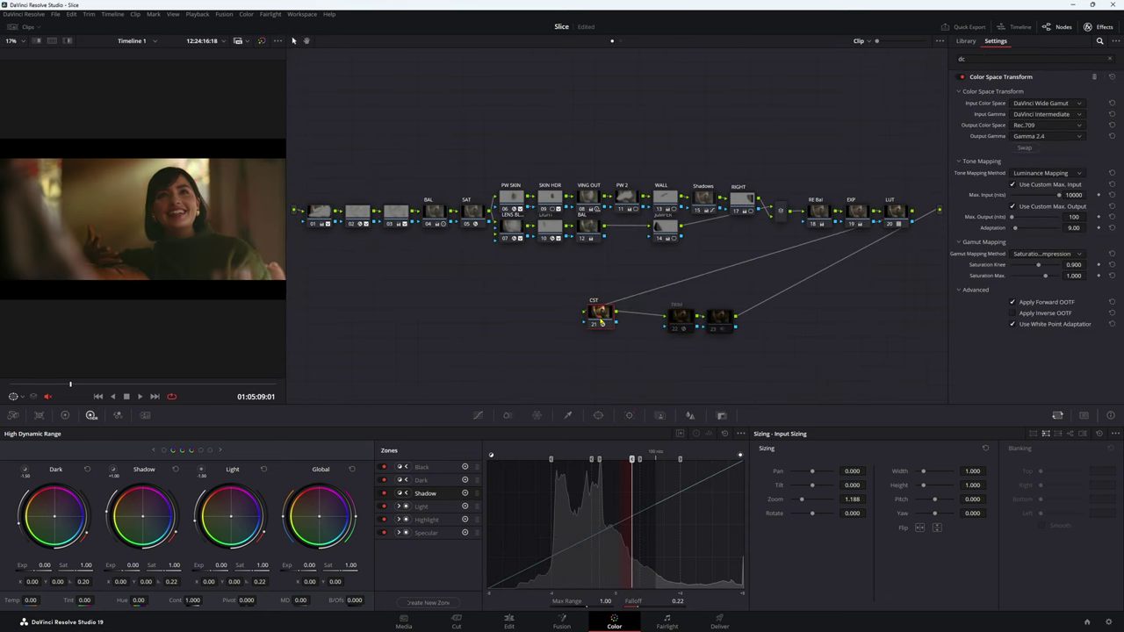
left_click(678, 325)
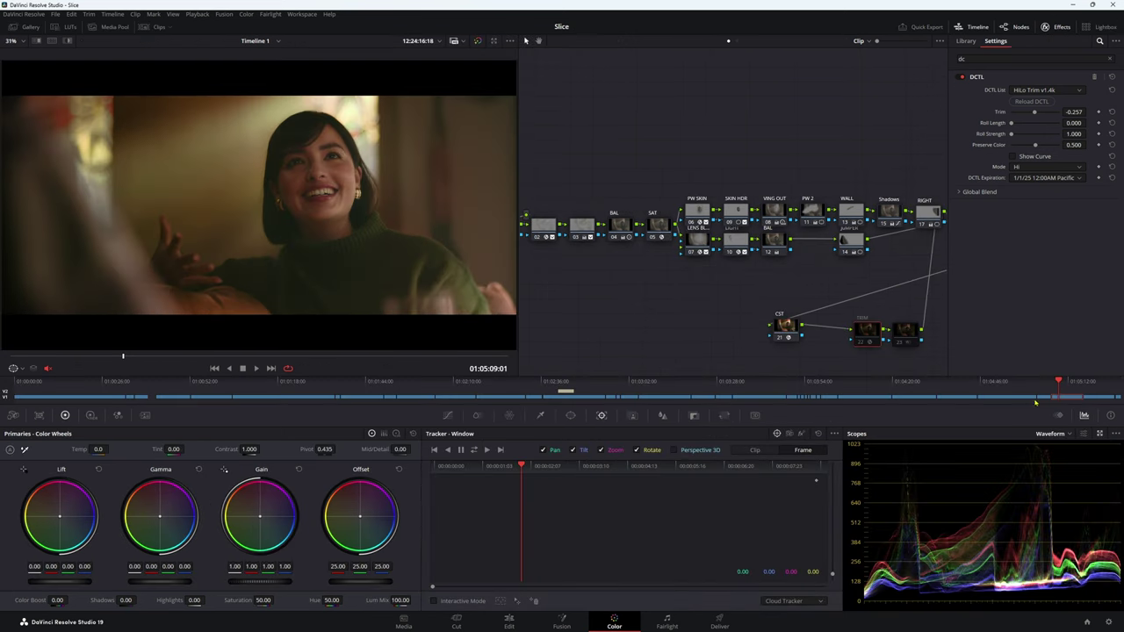
left_click(1104, 438)
left_click_drag(835, 149, 447, 138)
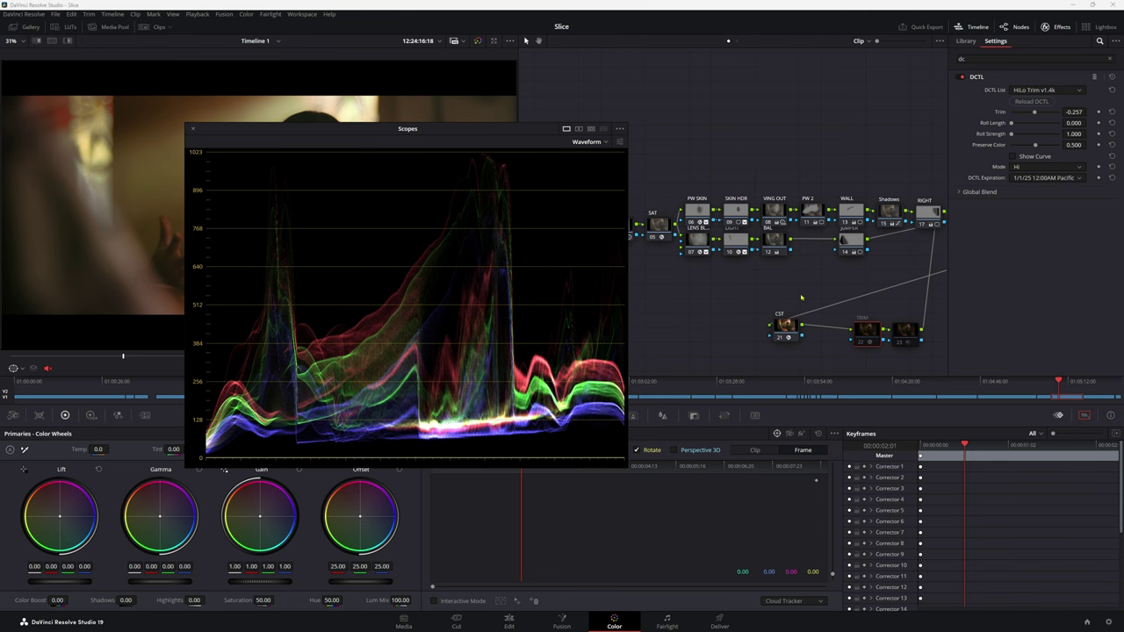
left_click_drag(877, 337, 852, 326)
key("ctrl+d")
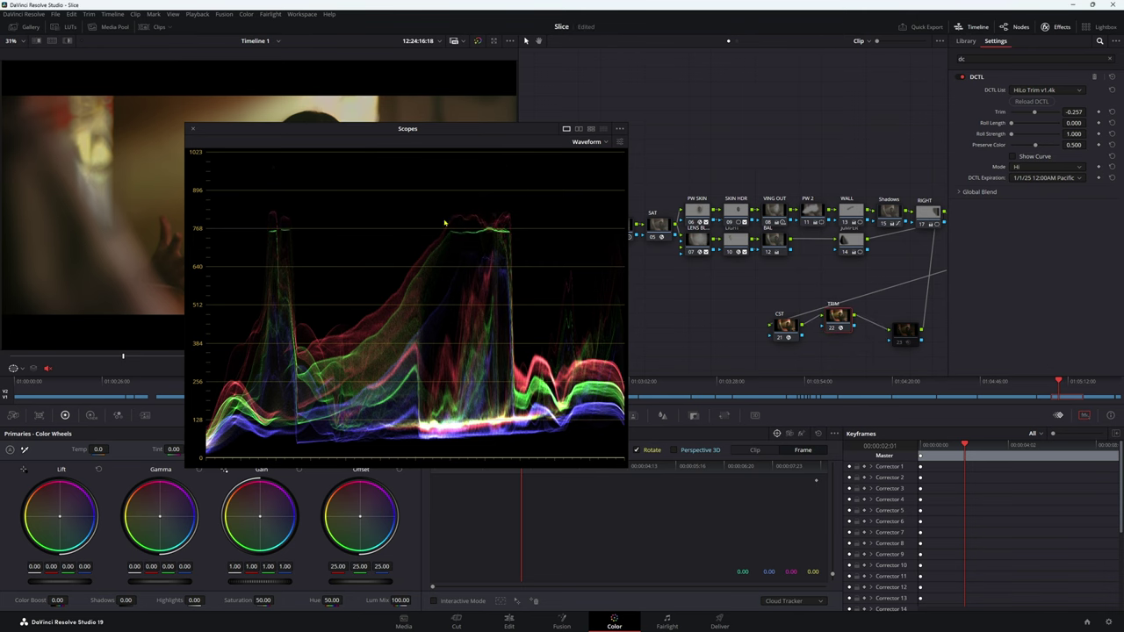
left_click_drag(387, 138, 742, 247)
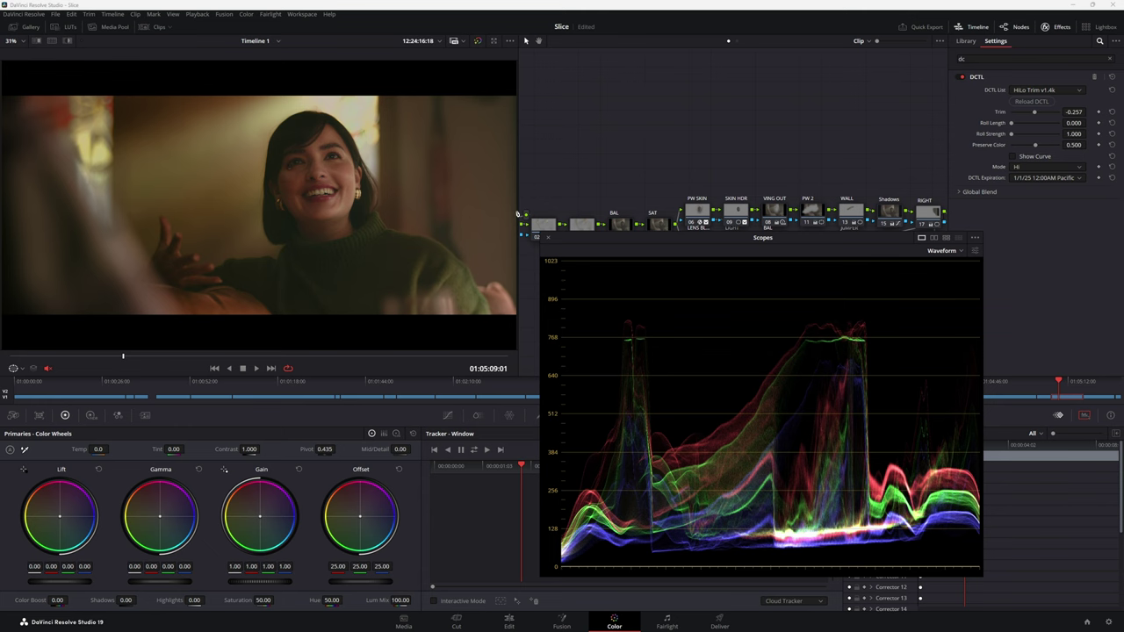
- Compare the grade bypassed, dock the scopes, and ease the HiLo Trim to -0.083
key("ctrl+d")
key("ctrl+d")
left_click_drag(530, 231, 446, 209)
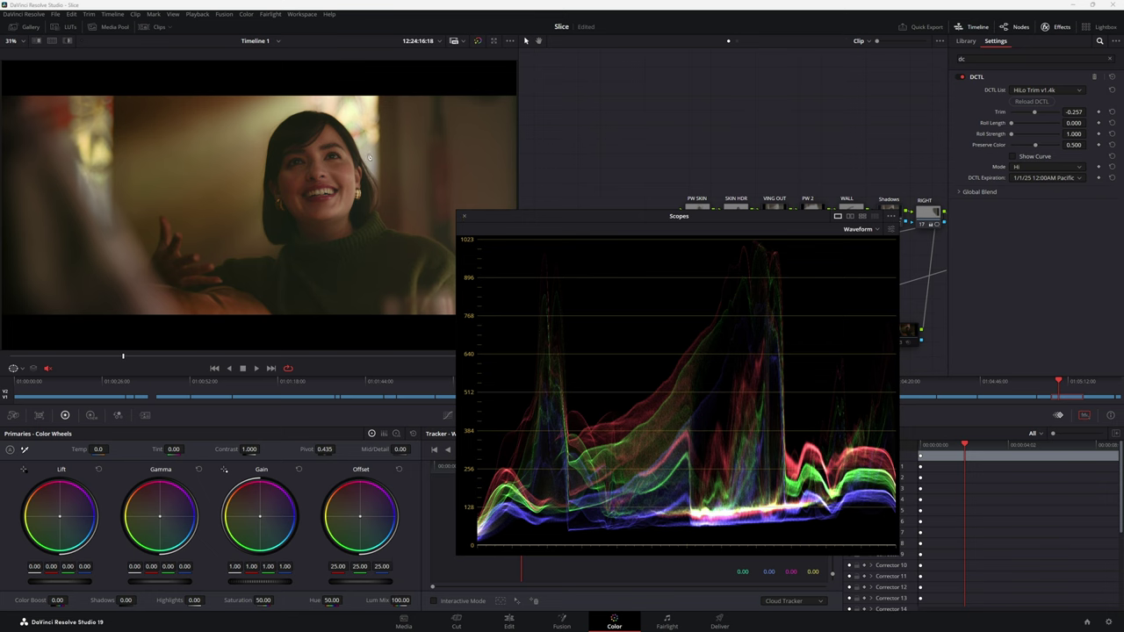
key("ctrl+shift+w")
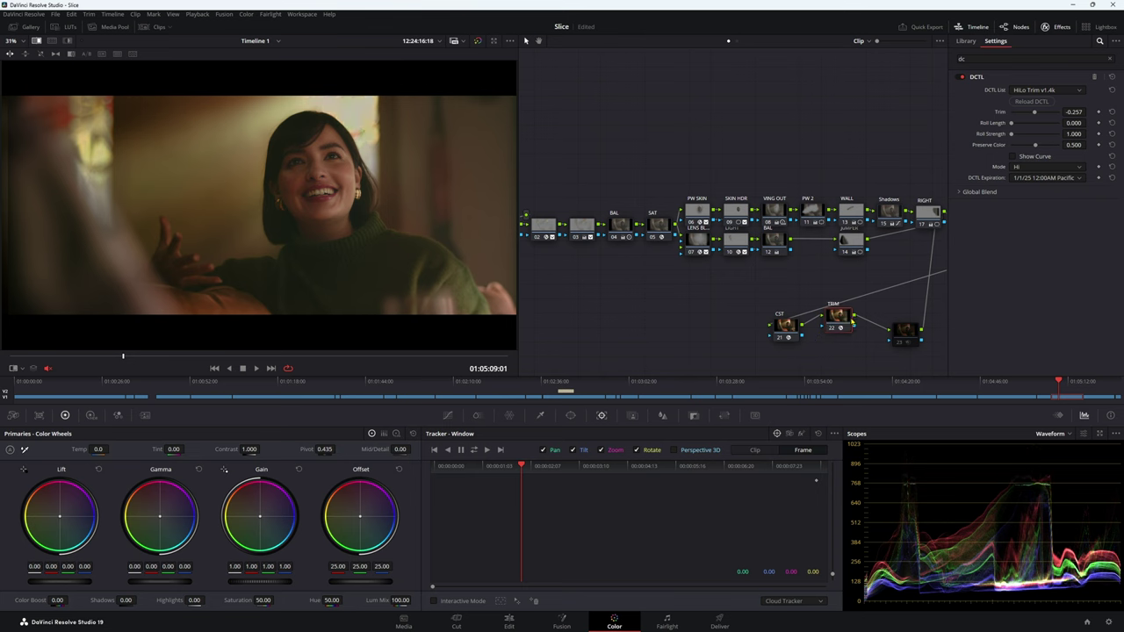
left_click_drag(841, 322, 822, 313)
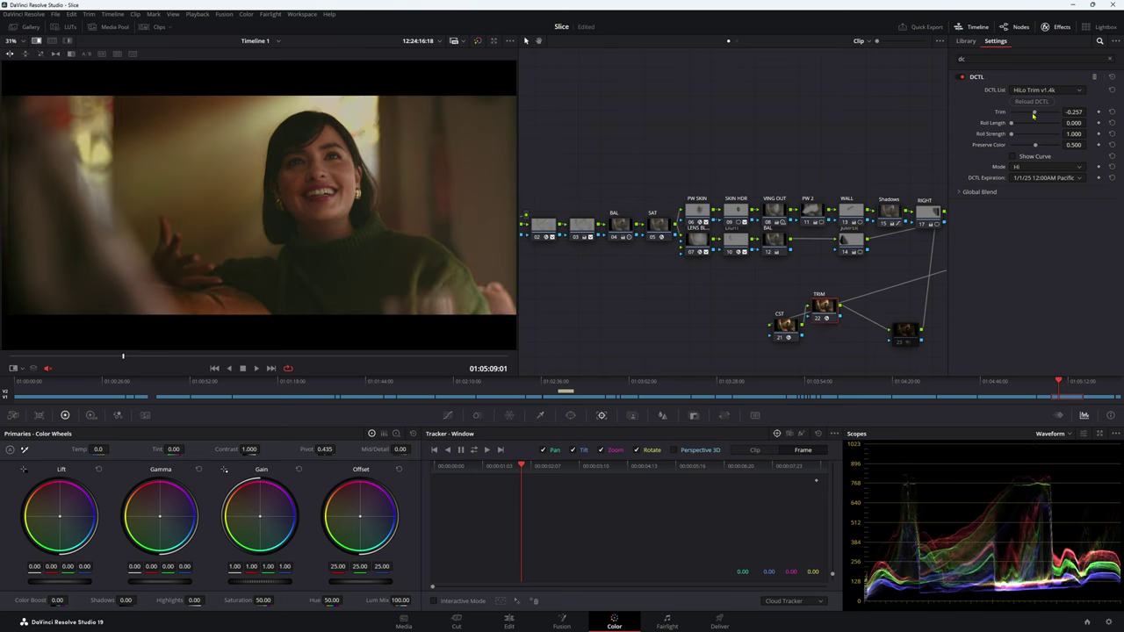
left_click_drag(1035, 113, 1051, 114)
scroll(382, 176, "up", 1)
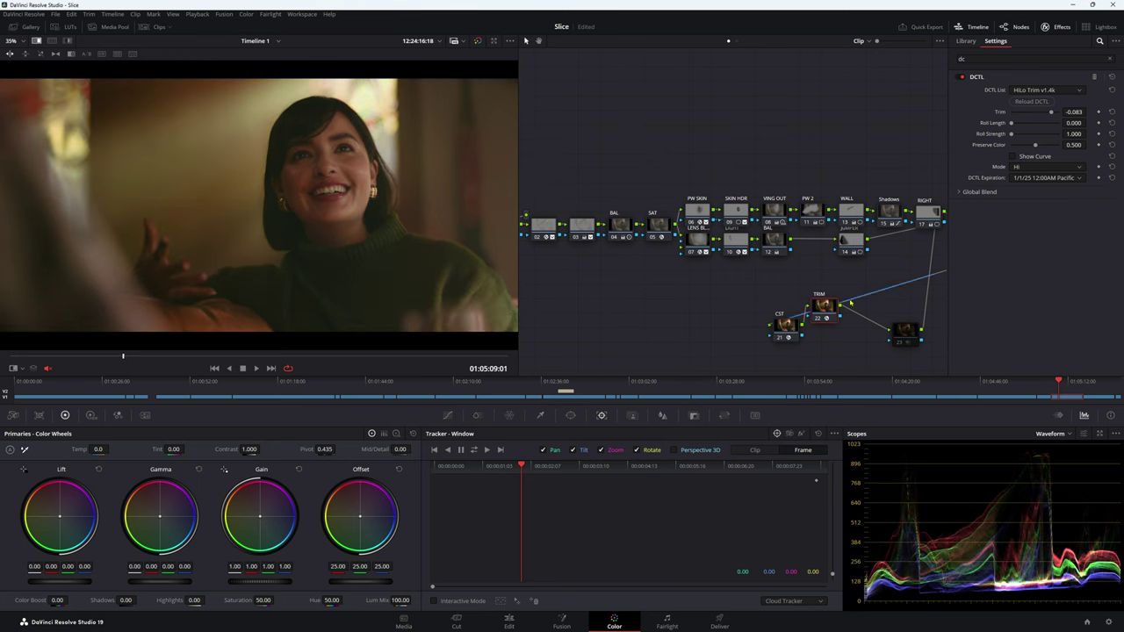
- Close the effect settings, move node 23 up, and preview the picture full screen
left_click(1047, 27)
left_click_drag(945, 337, 945, 309)
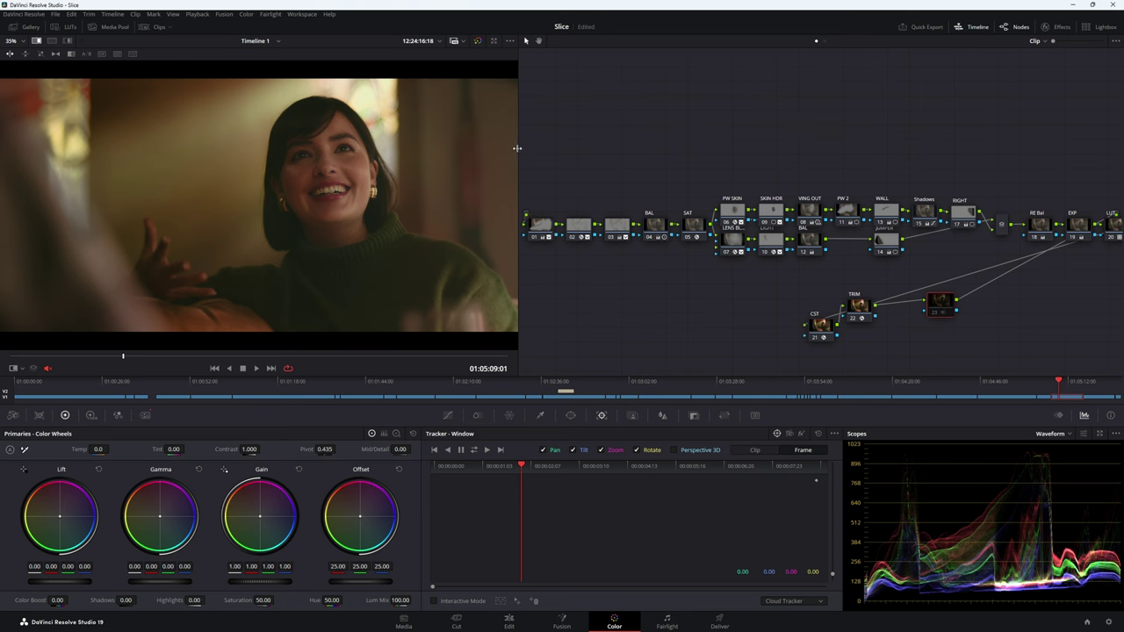
left_click_drag(522, 151, 640, 151)
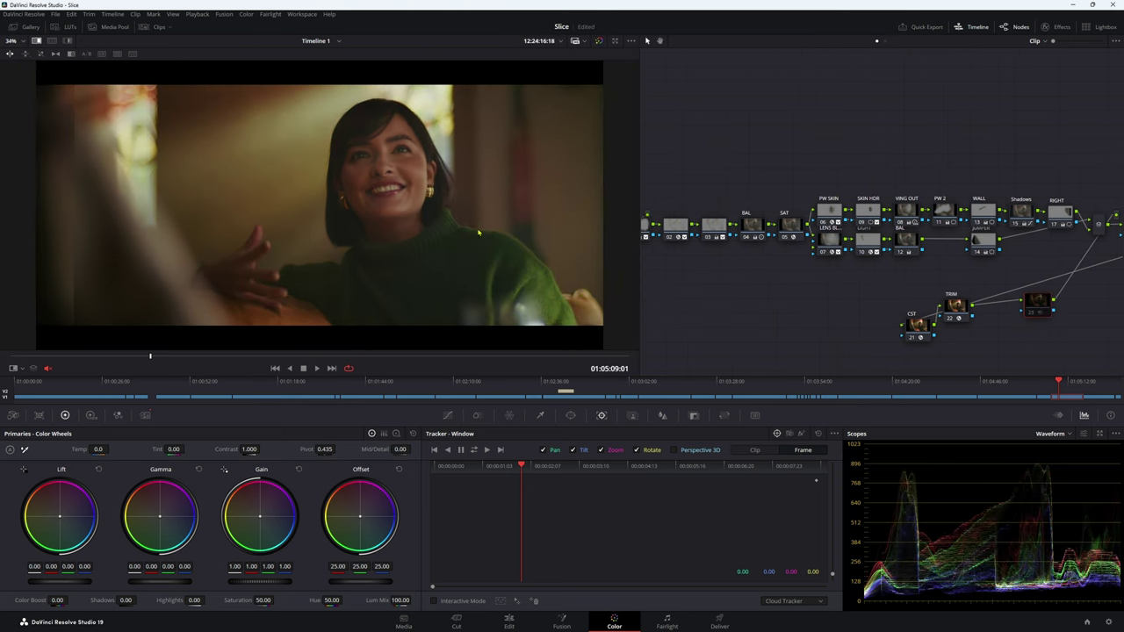
key("ctrl+f")
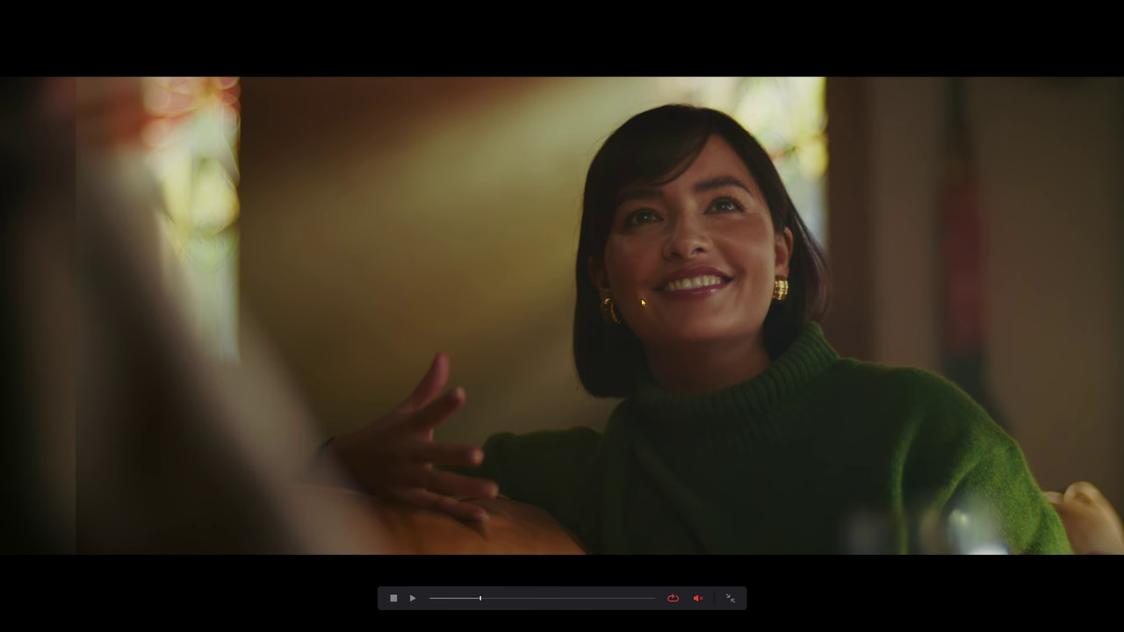
key("ctrl+f")
- Select the Noise Reduction node and show its settings: Temporal NR 5 frames, Spatial 13.0
left_click_drag(1038, 317, 1020, 321)
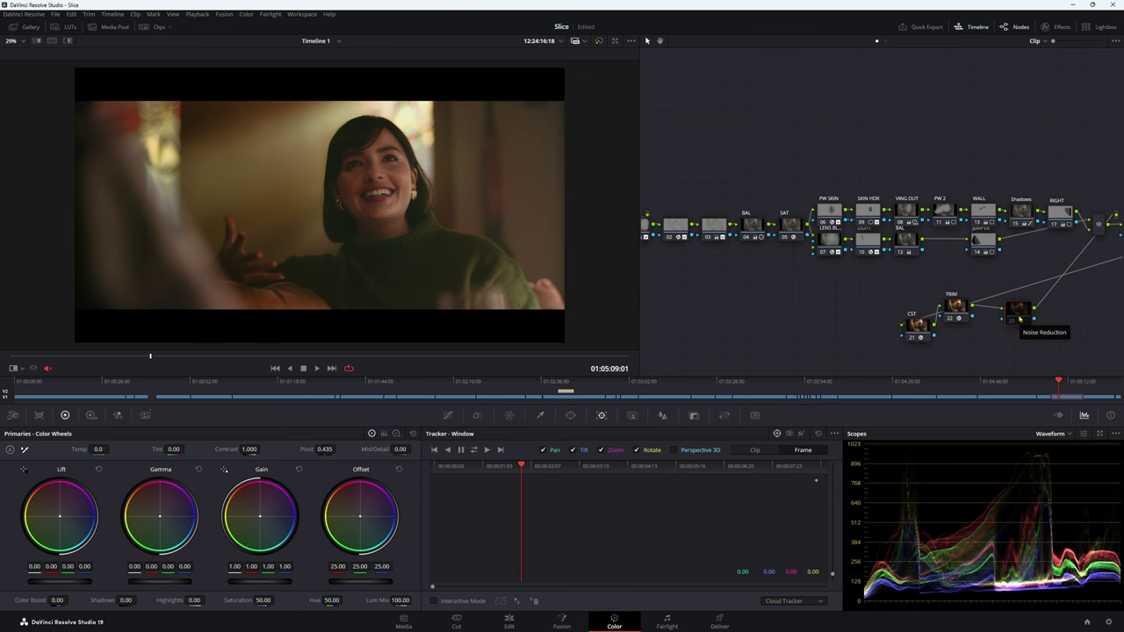
left_click_drag(1020, 321, 1016, 314)
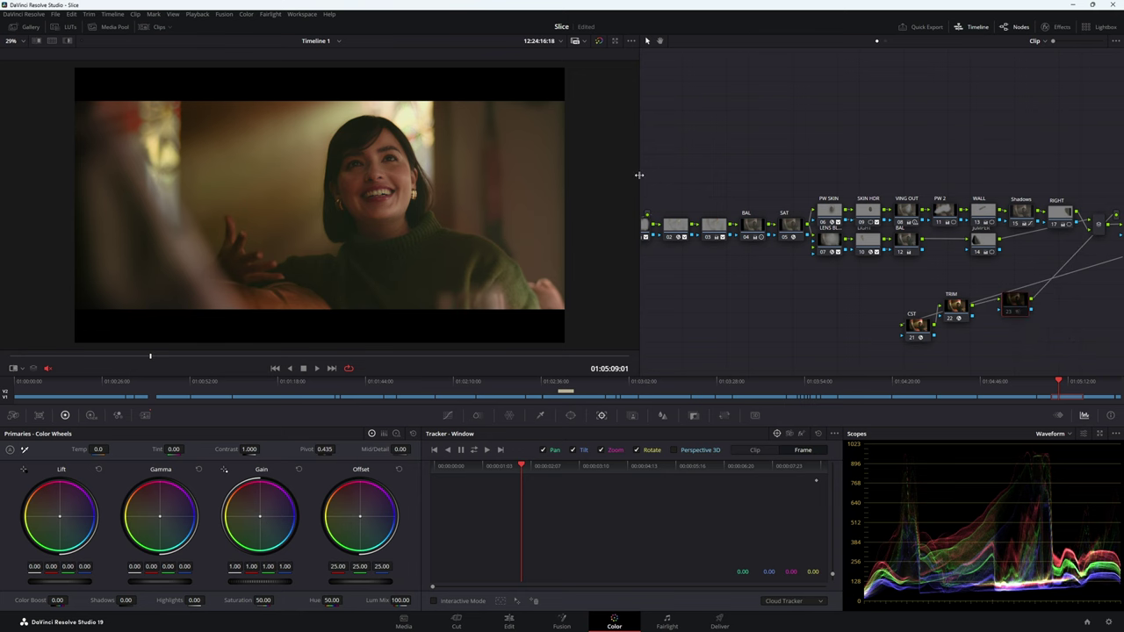
left_click_drag(639, 176, 501, 180)
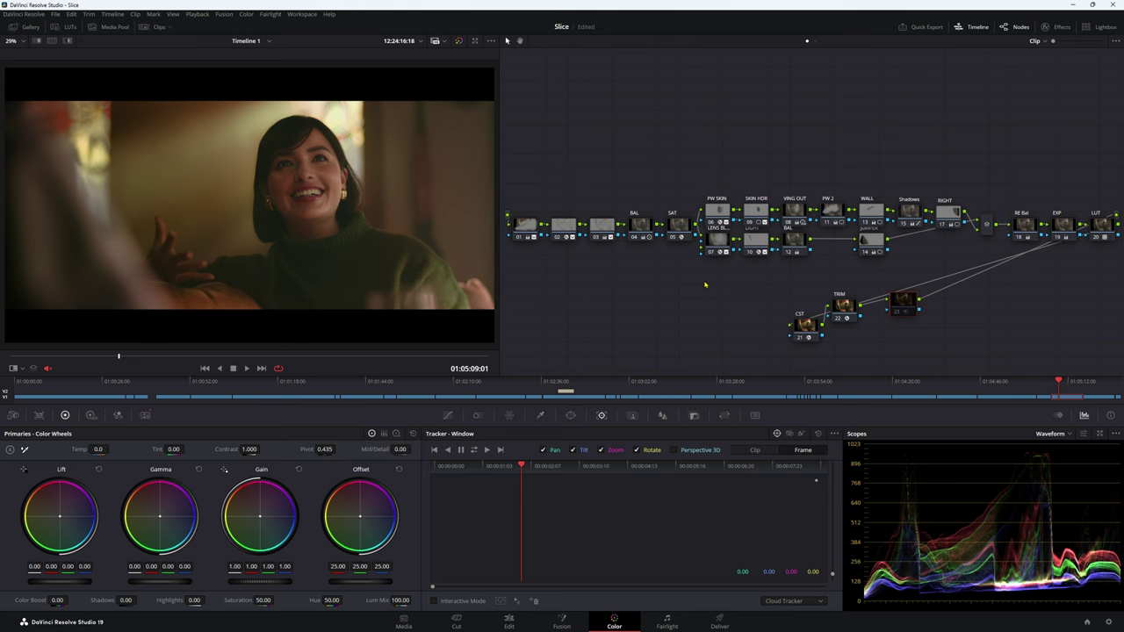
left_click(145, 416)
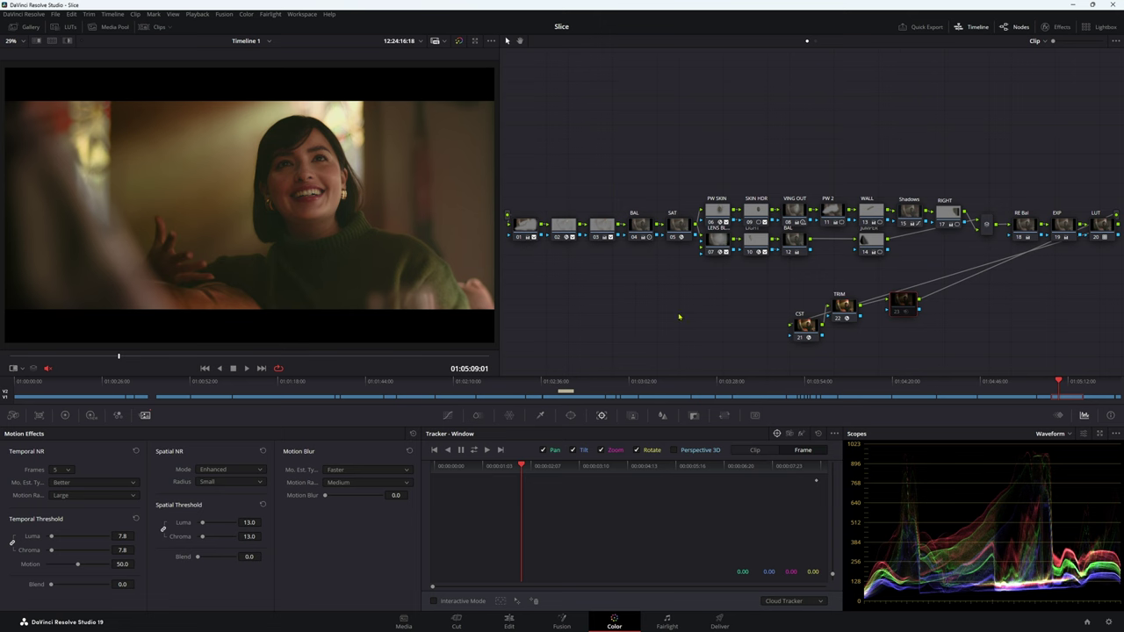
- Set Spatial NR Radius to Large, enlarge the viewer, and return to the Primaries color wheels
left_click(221, 482)
left_click(224, 493)
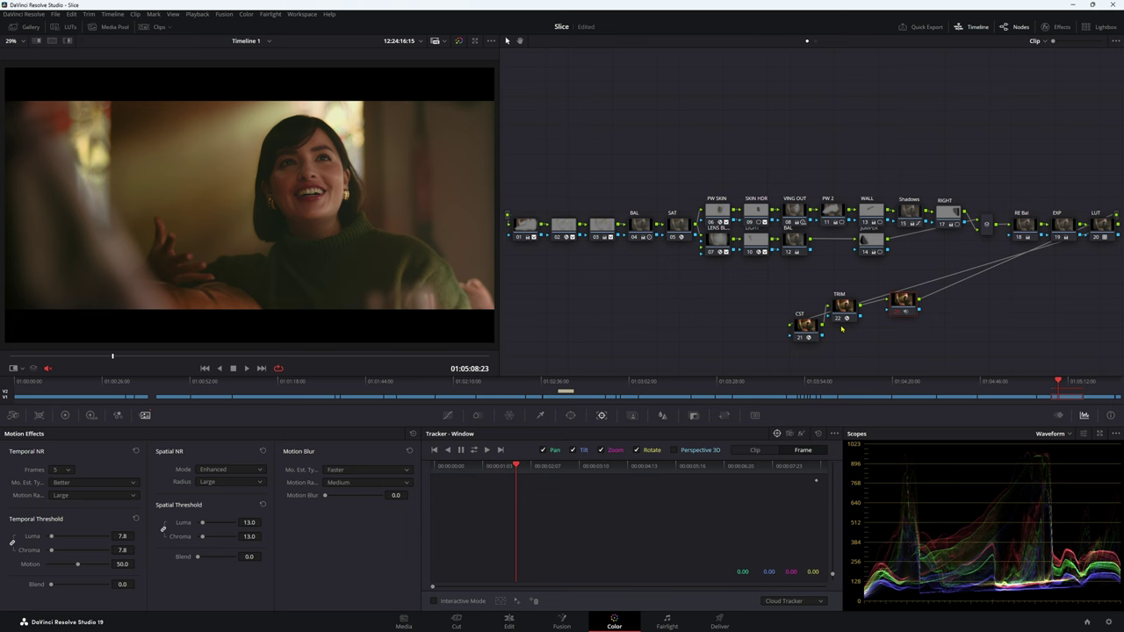
left_click_drag(498, 172, 745, 206)
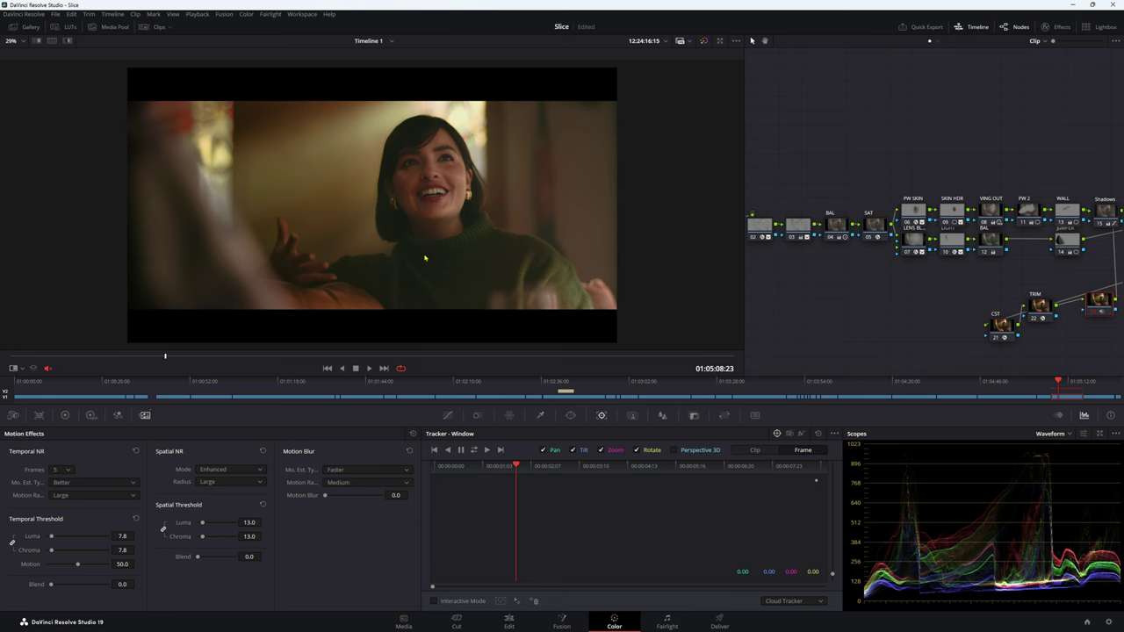
scroll(425, 258, "up", 2)
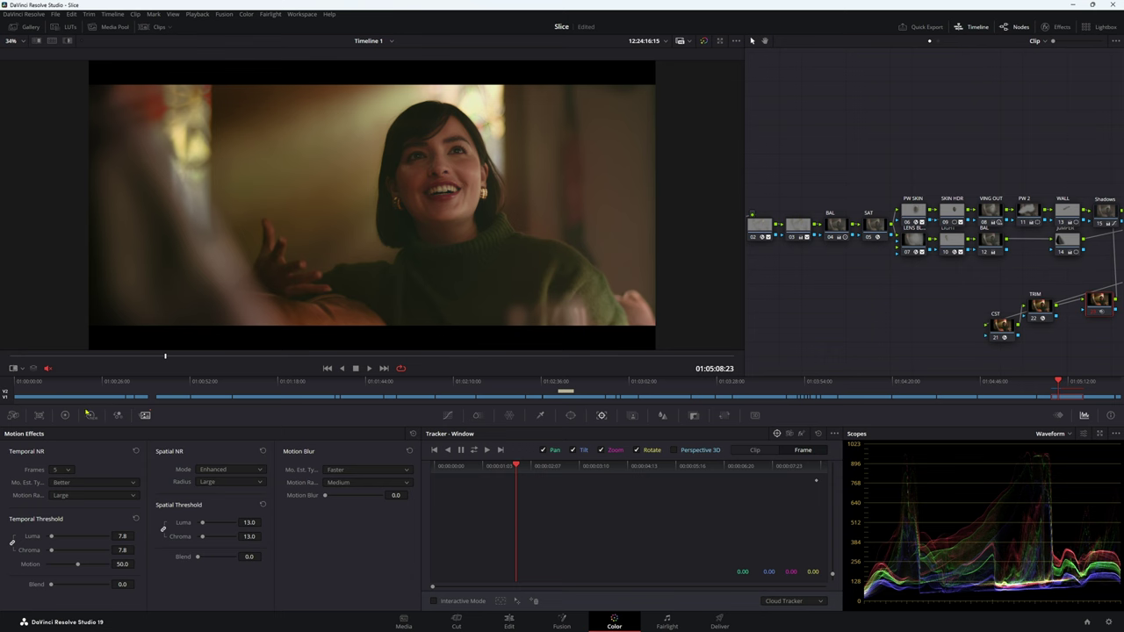
left_click(64, 415)
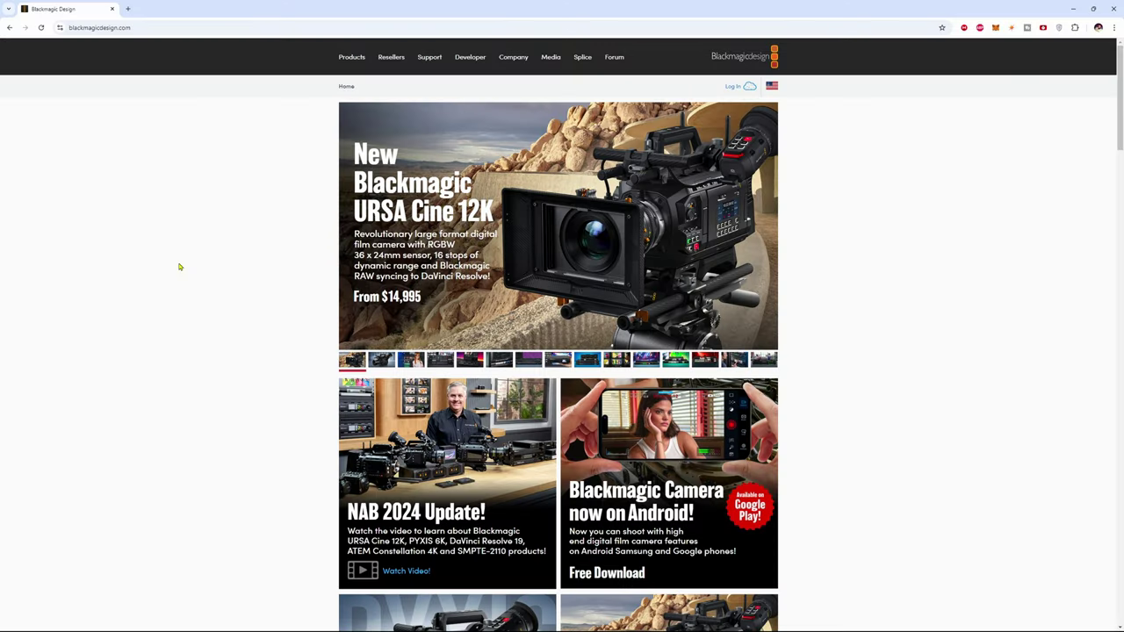
- Open the PYXIS 6K product page from Products and scroll to Full Frame Flexibility
left_click(356, 60)
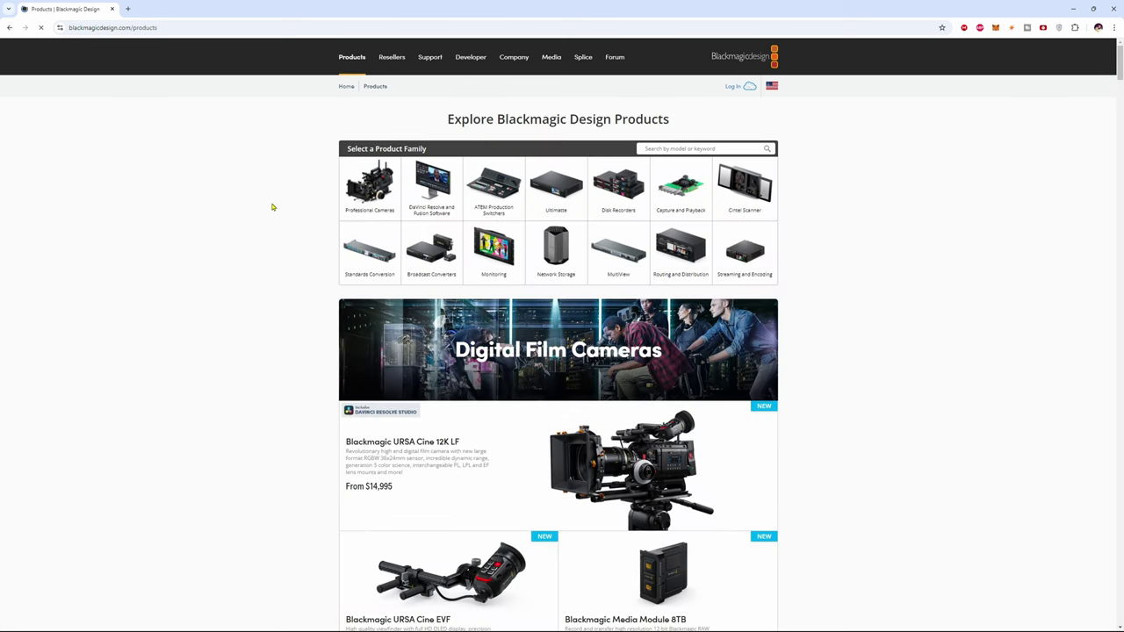
scroll(272, 311, "down", 5)
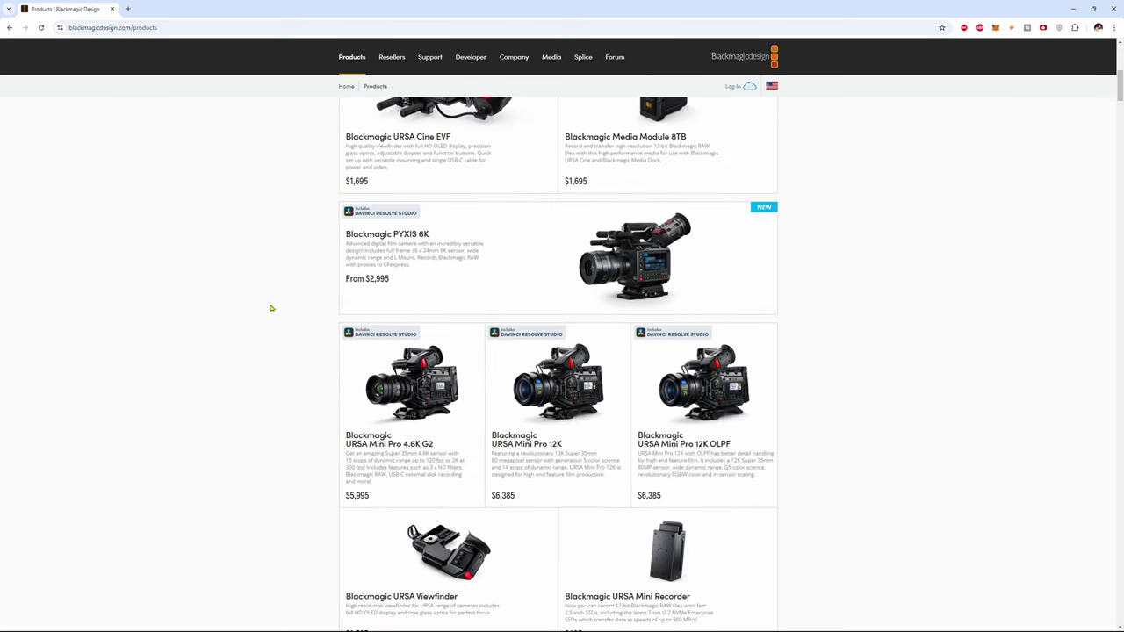
left_click(620, 253)
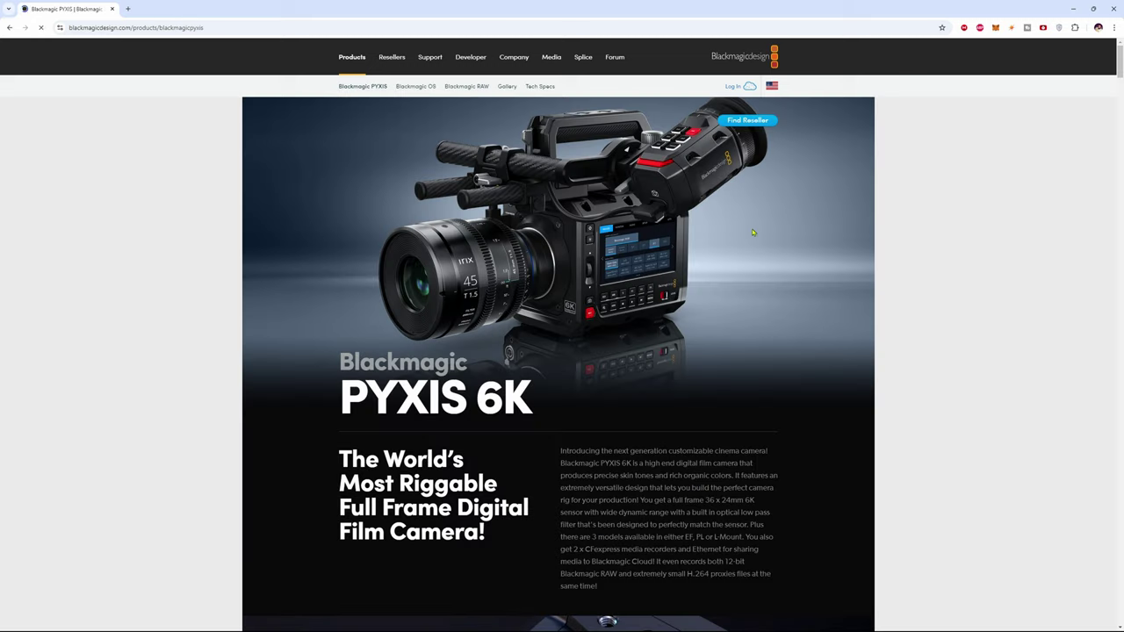
scroll(753, 237, "down", 8)
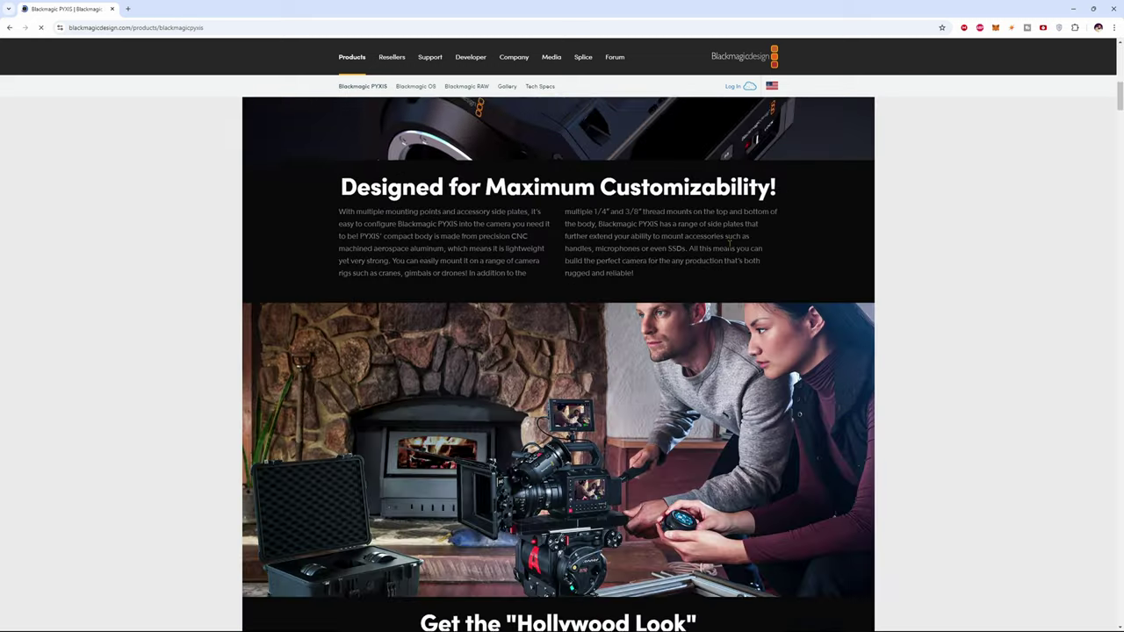
scroll(731, 247, "down", 6)
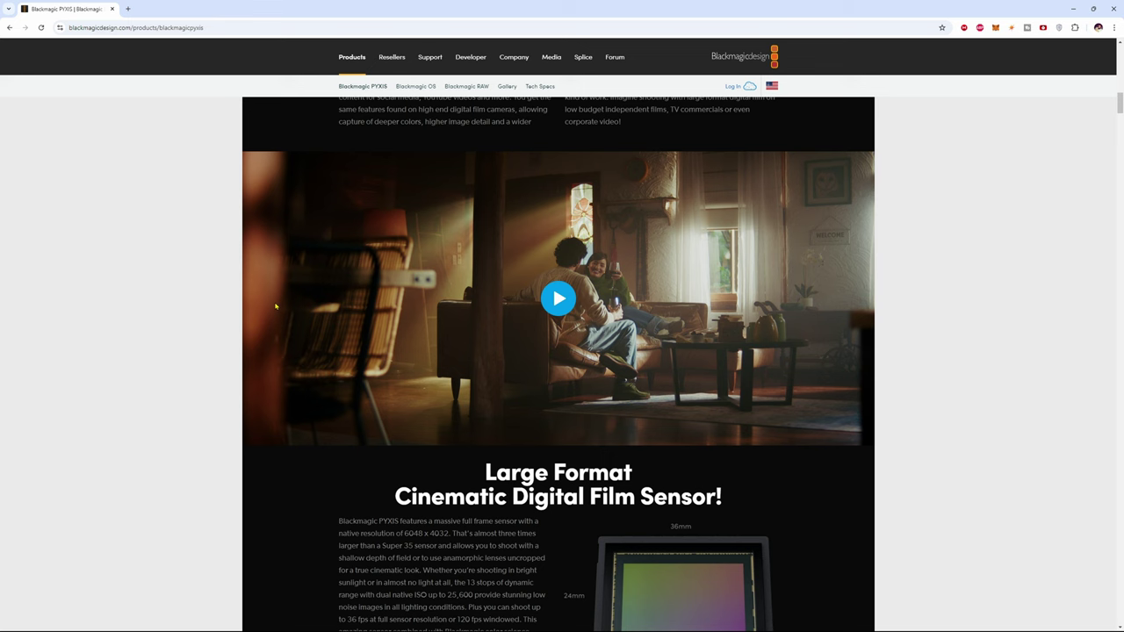
scroll(290, 298, "down", 6)
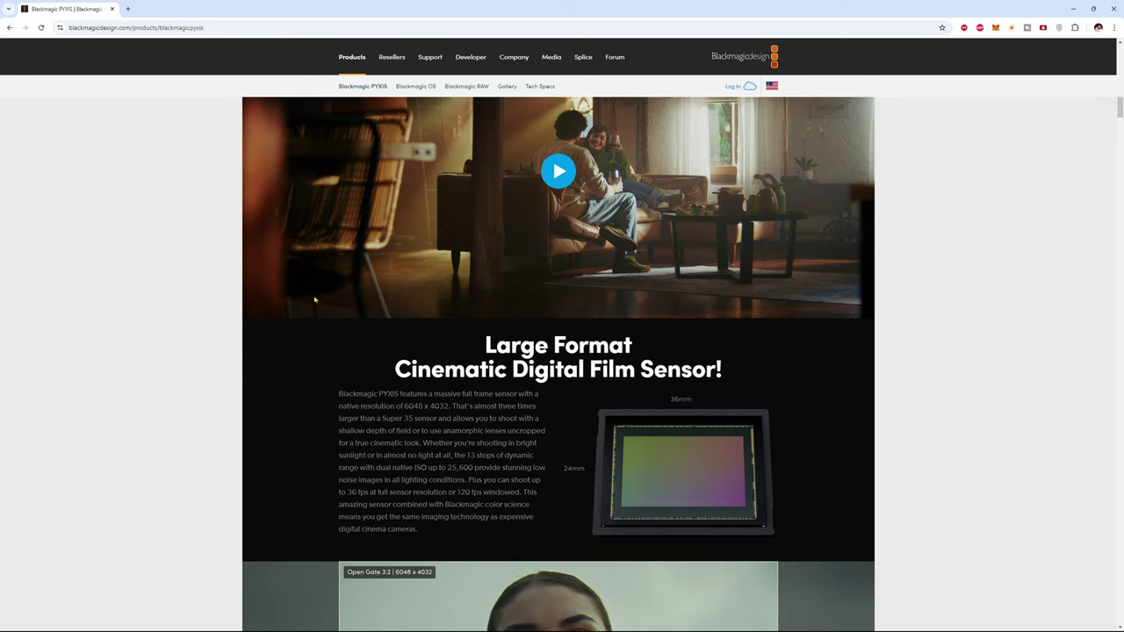
- Preview each sensor crop from Anamorphic 6:5 and 1080 HD through to Open Gate 3:2
left_click(455, 466)
left_click(488, 463)
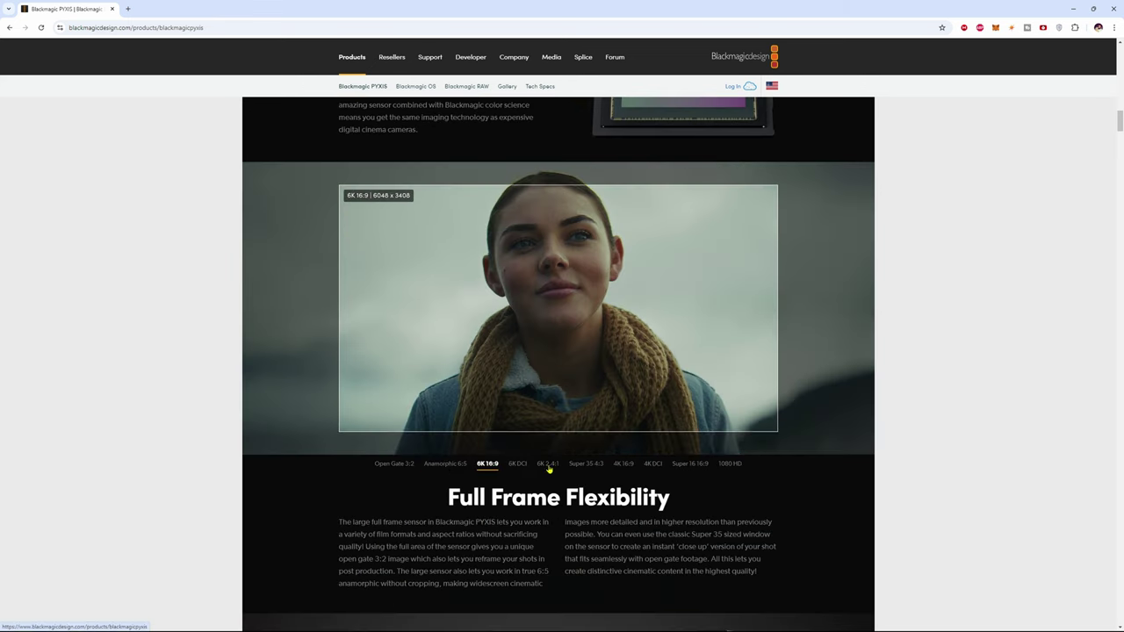
left_click(548, 465)
left_click(585, 464)
left_click(655, 466)
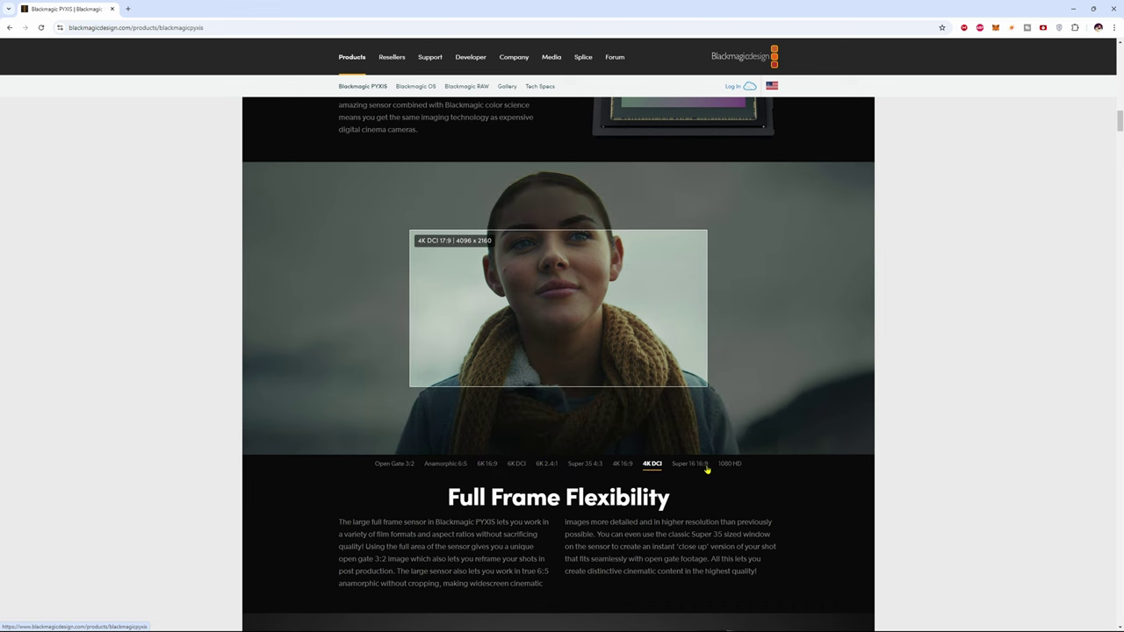
left_click(701, 466)
left_click(732, 465)
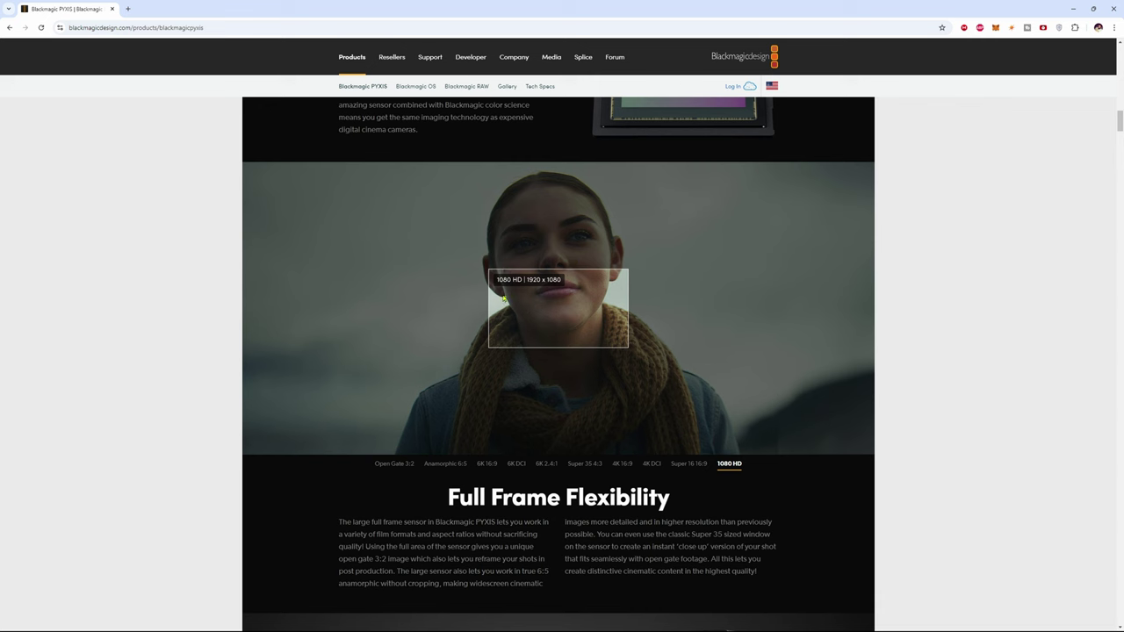
left_click(624, 465)
left_click(515, 466)
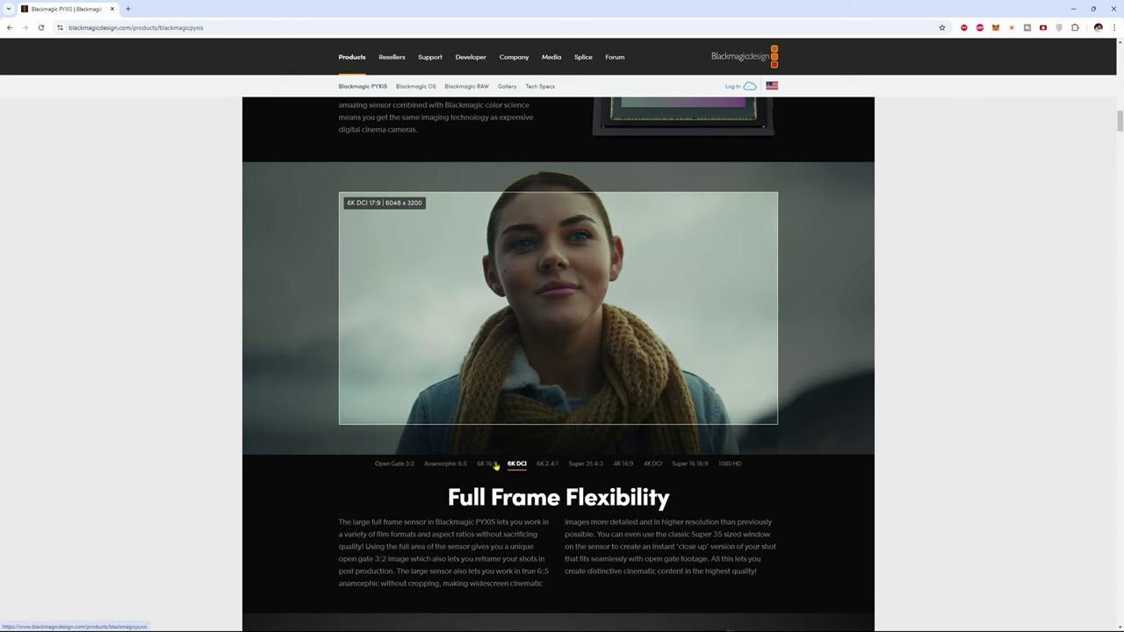
left_click(487, 464)
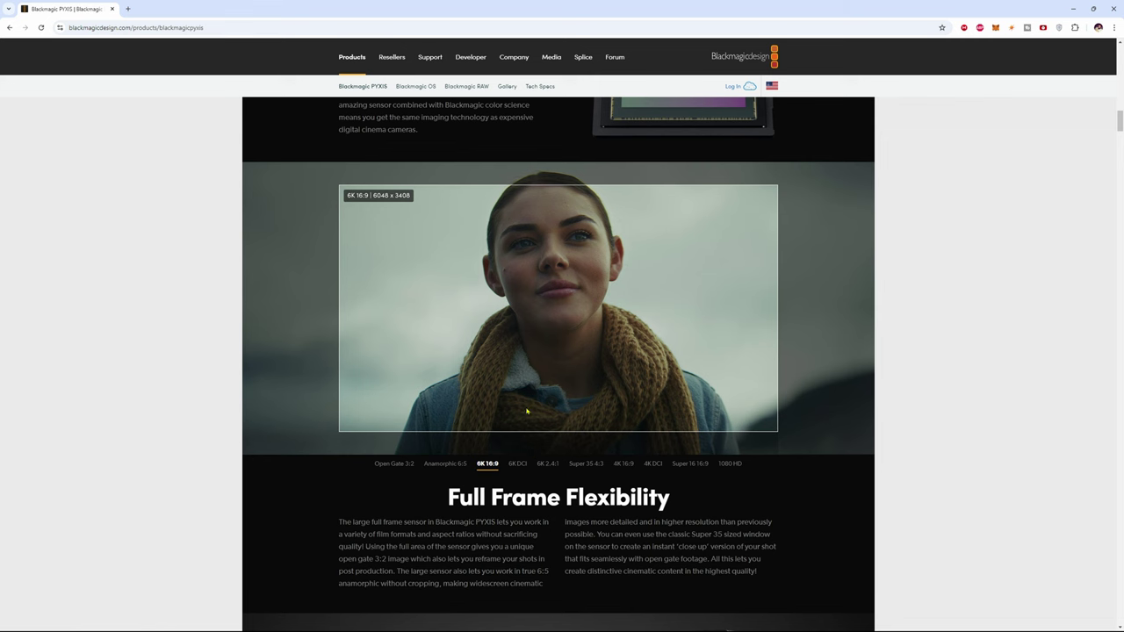
left_click(400, 467)
scroll(470, 310, "down", 8)
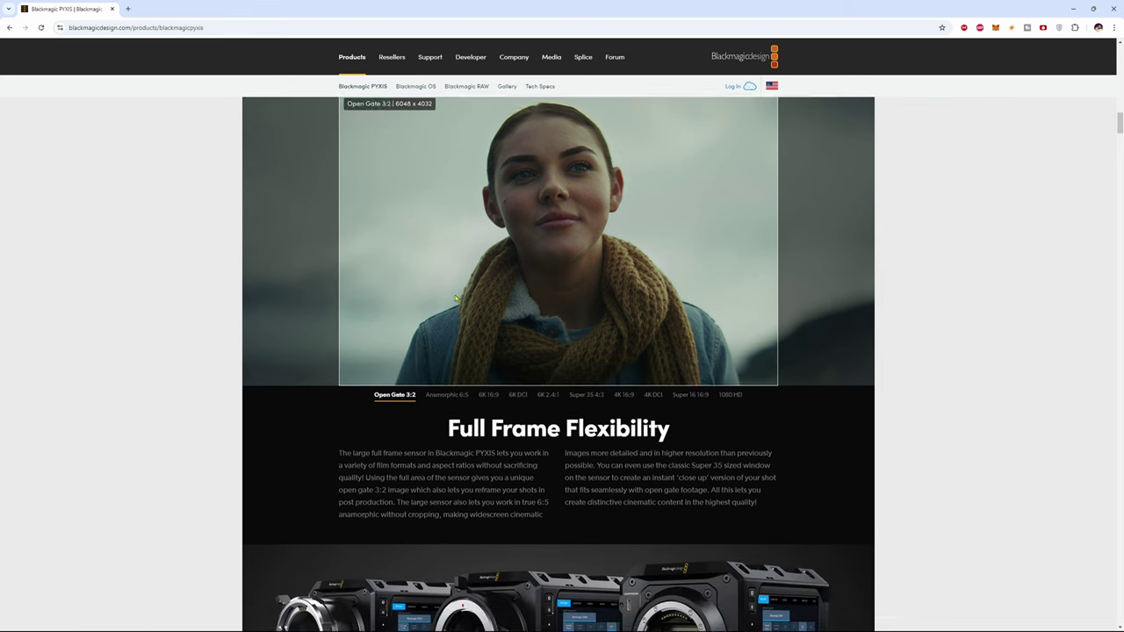
scroll(470, 310, "down", 20)
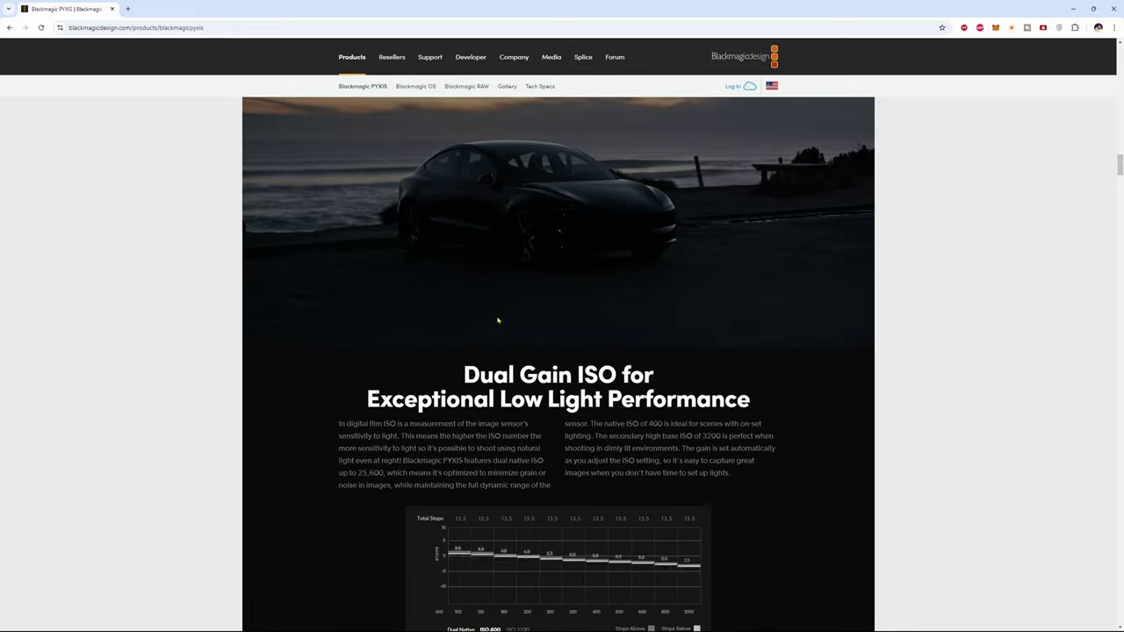
scroll(494, 318, "down", 3)
scroll(407, 349, "up", 1)
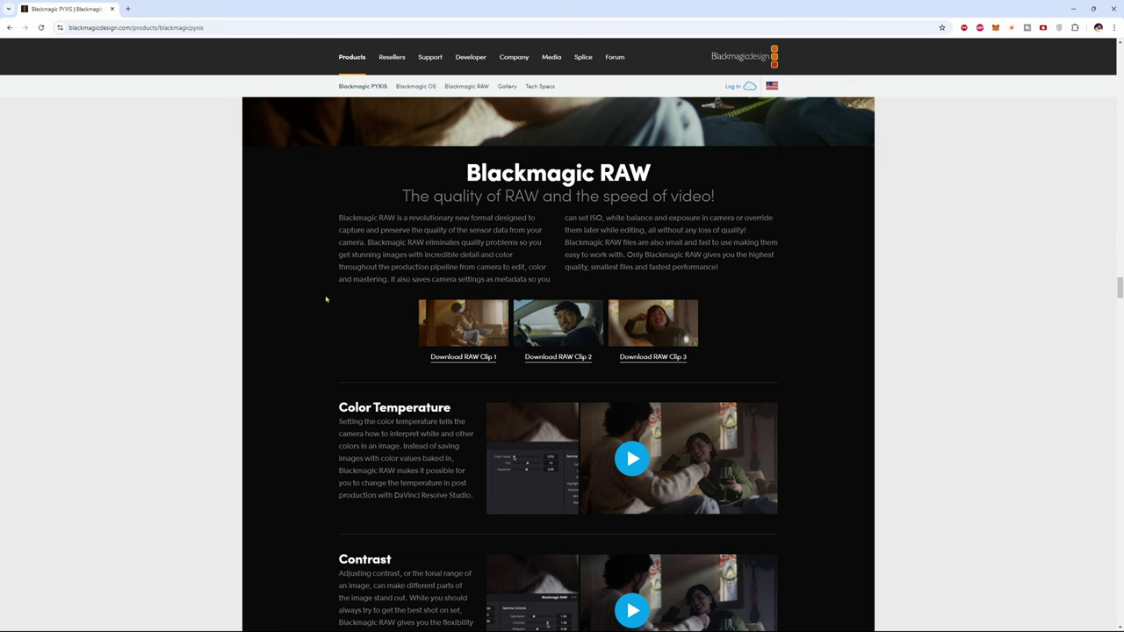
scroll(326, 299, "up", 1)
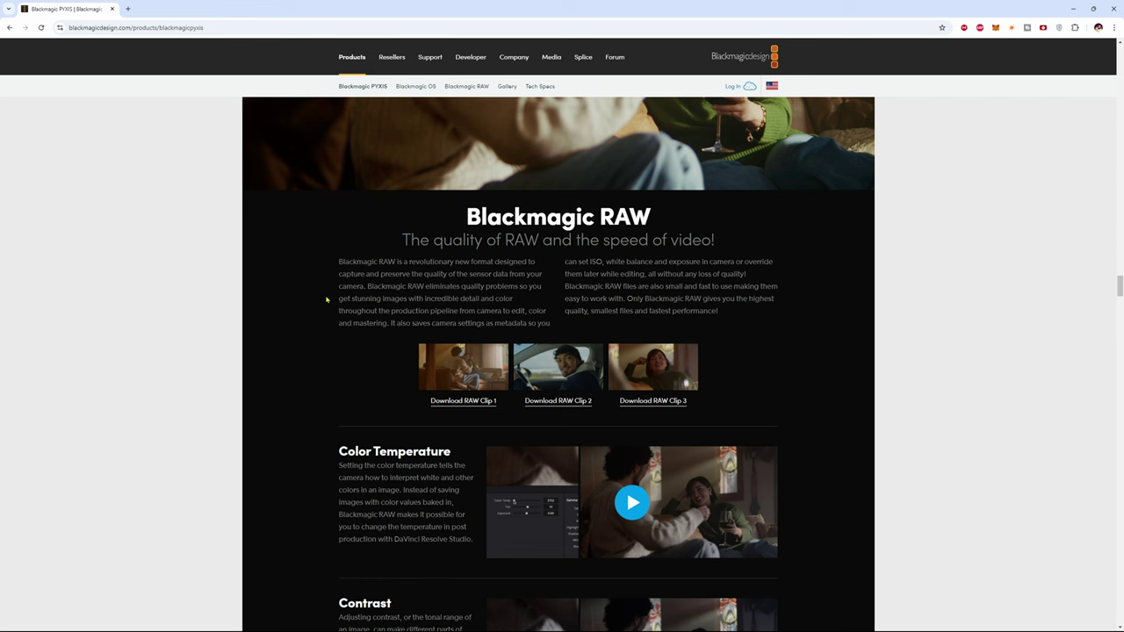
scroll(325, 300, "up", 4)
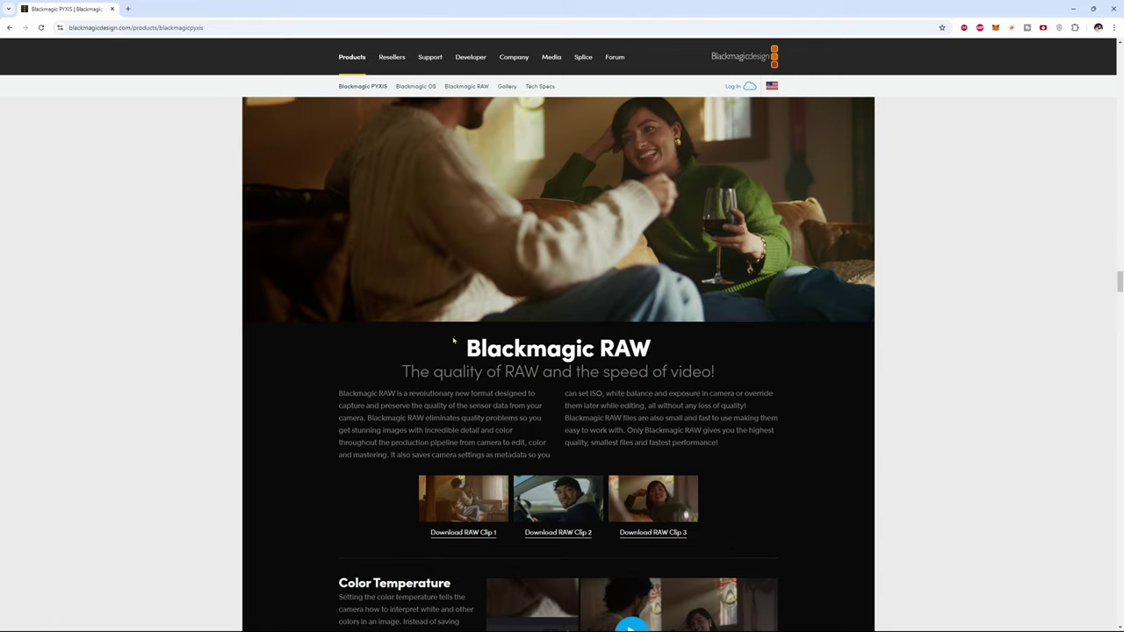
scroll(458, 339, "up", 5)
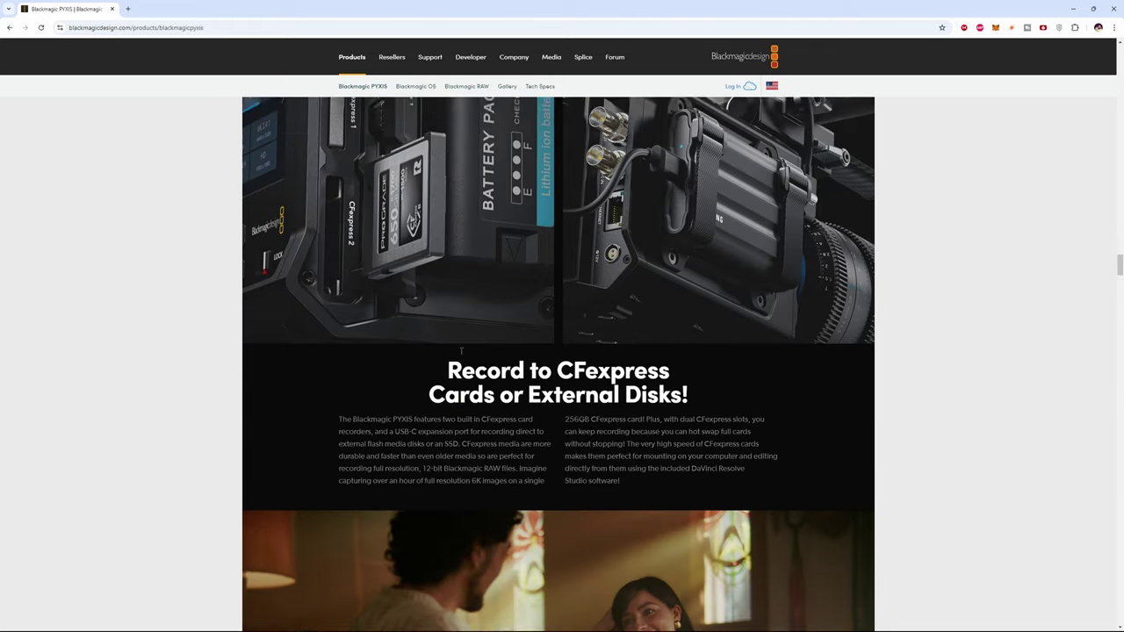
- Switch back to Resolve and scrub to later, earlier and near-end frames of the graded clip
key("alt+Tab")
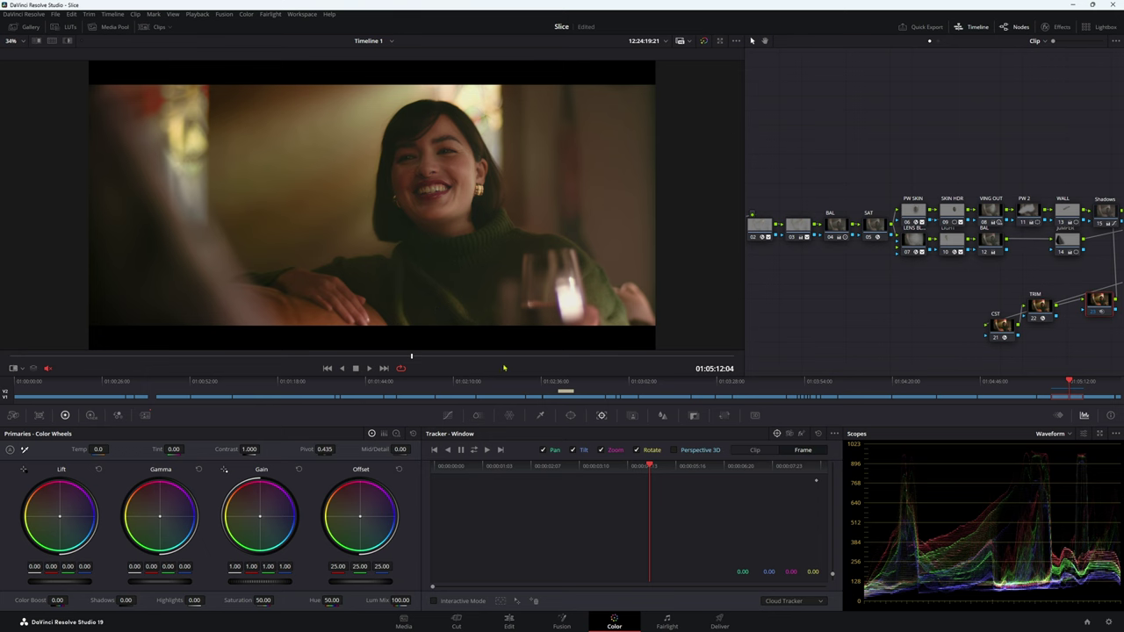
left_click(400, 356)
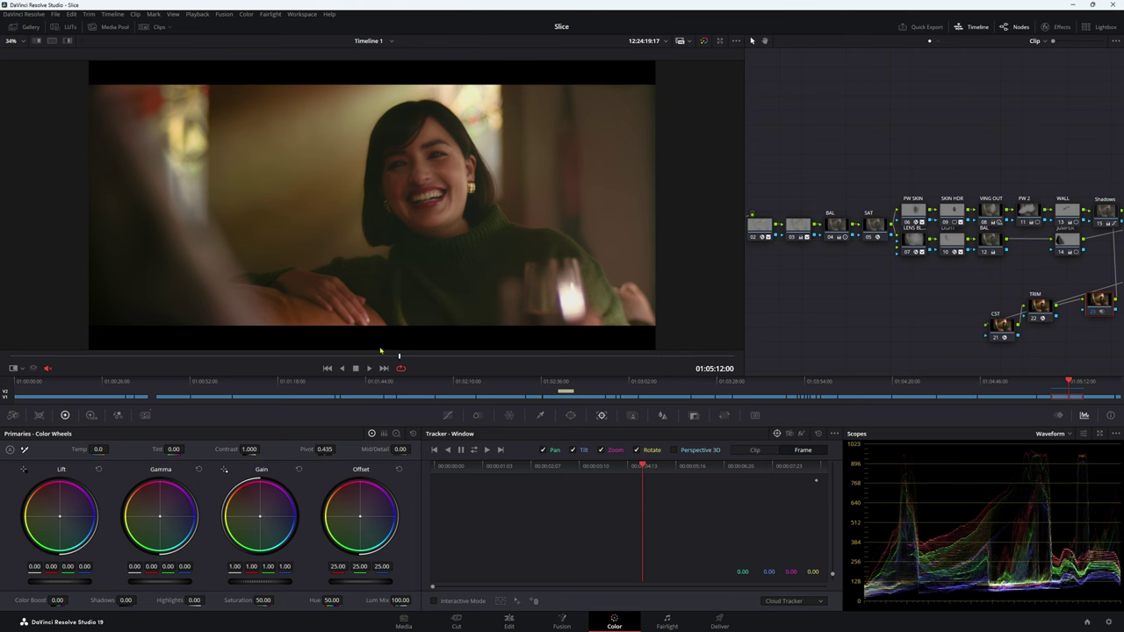
left_click_drag(382, 358, 213, 352)
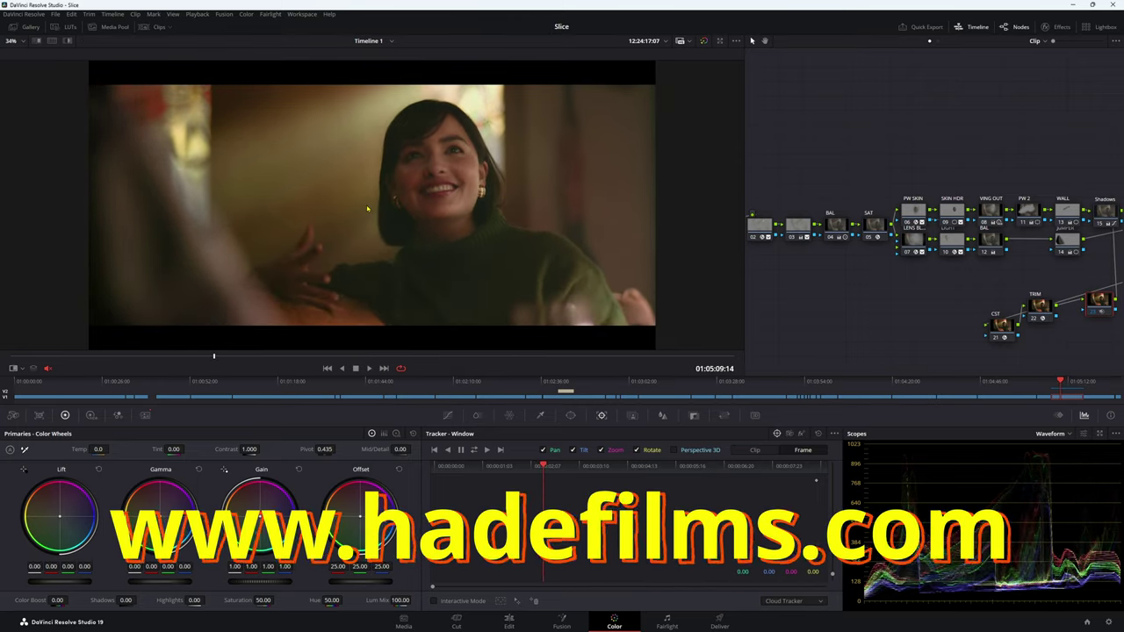
left_click(498, 357)
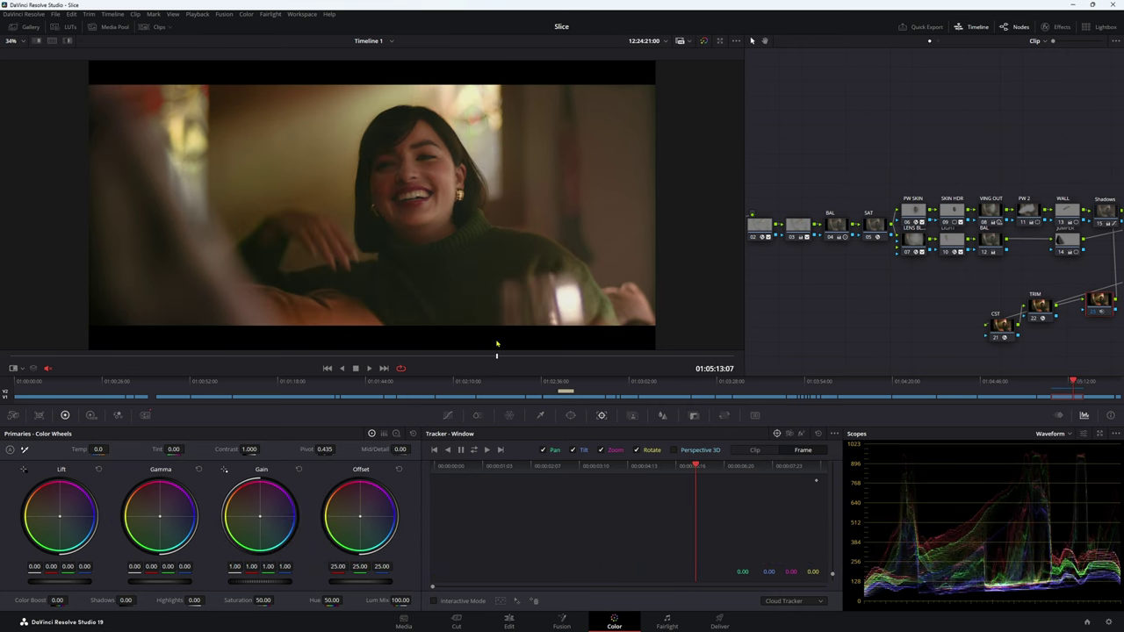